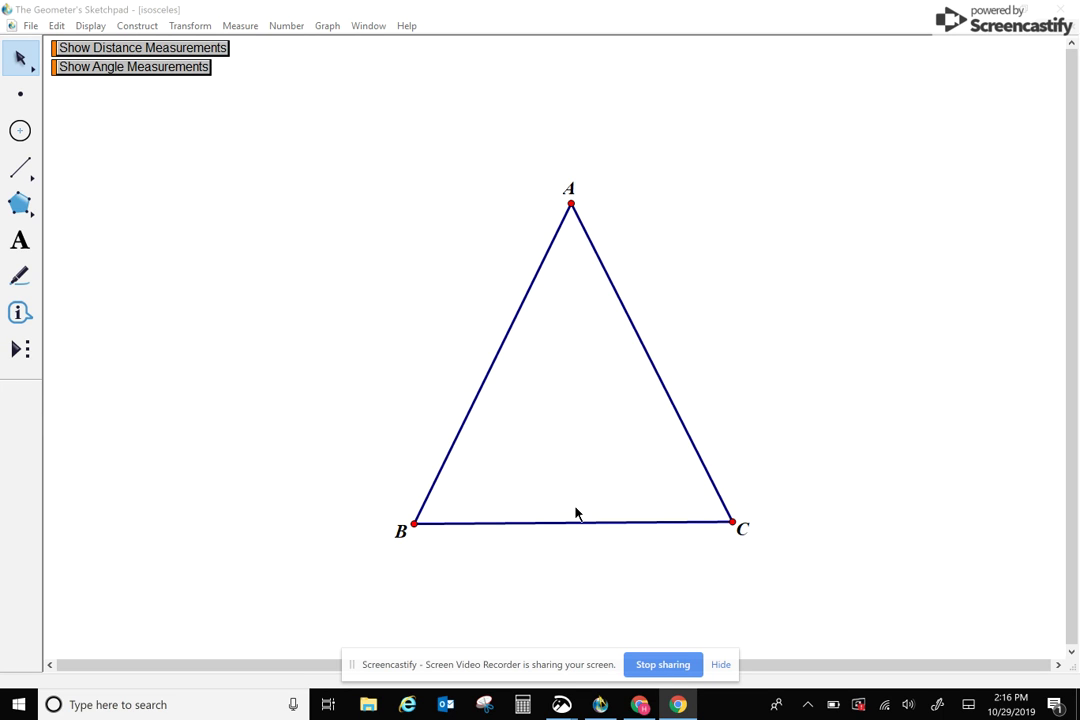
Show the triangle's side-length measurements and clear the measurement selection
click(201, 52)
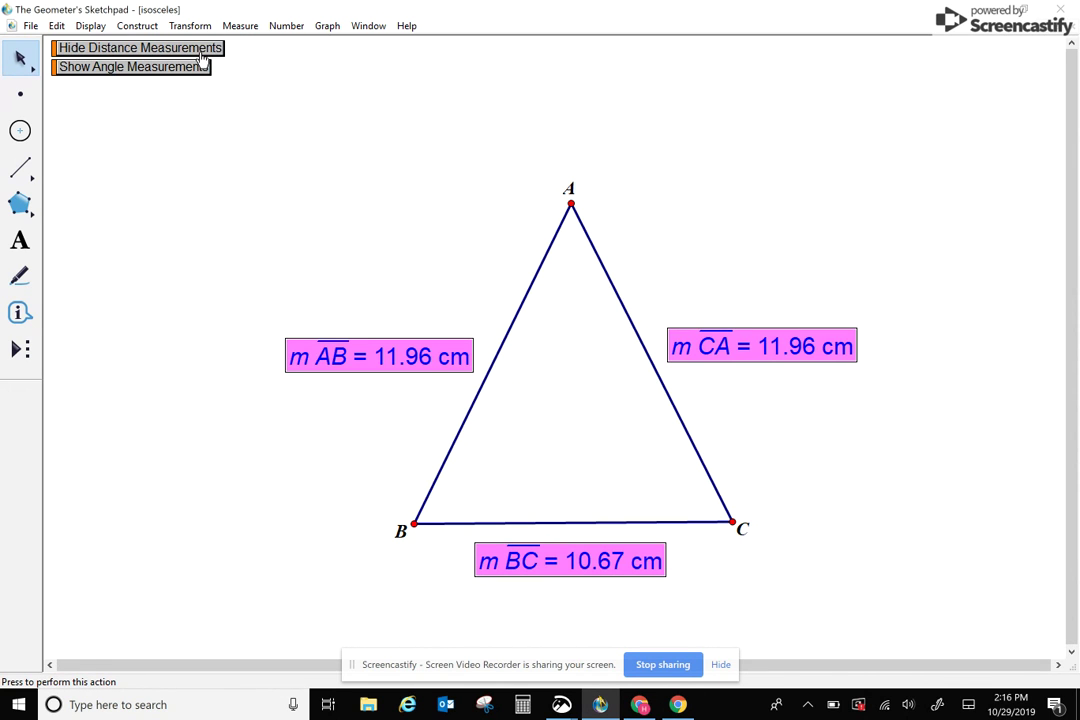
shift+click(607, 559)
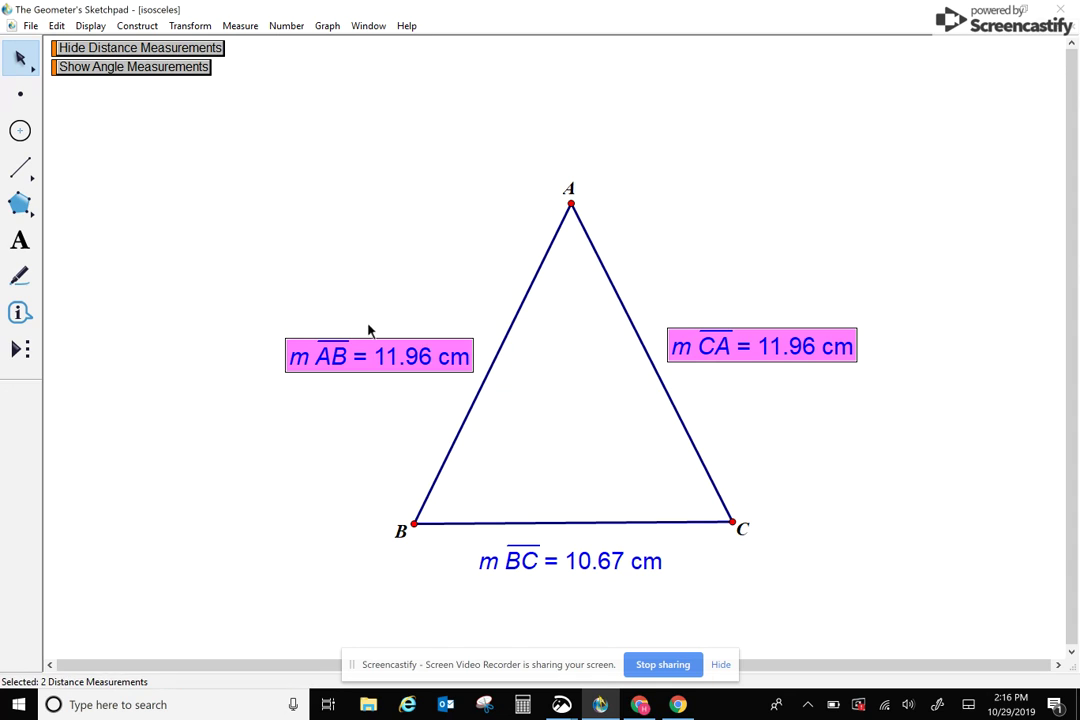
click(615, 433)
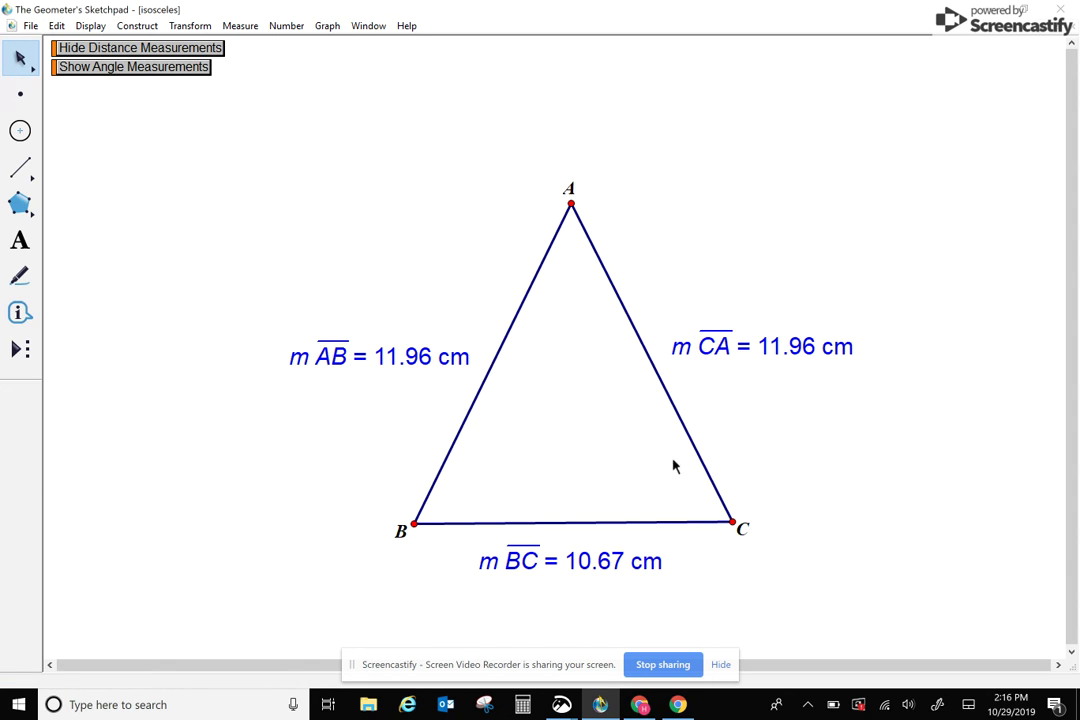
Drag points C and A to reshape the triangle, keeping AB = CA = 13.11 cm and BC = 10.43 cm
click(734, 522)
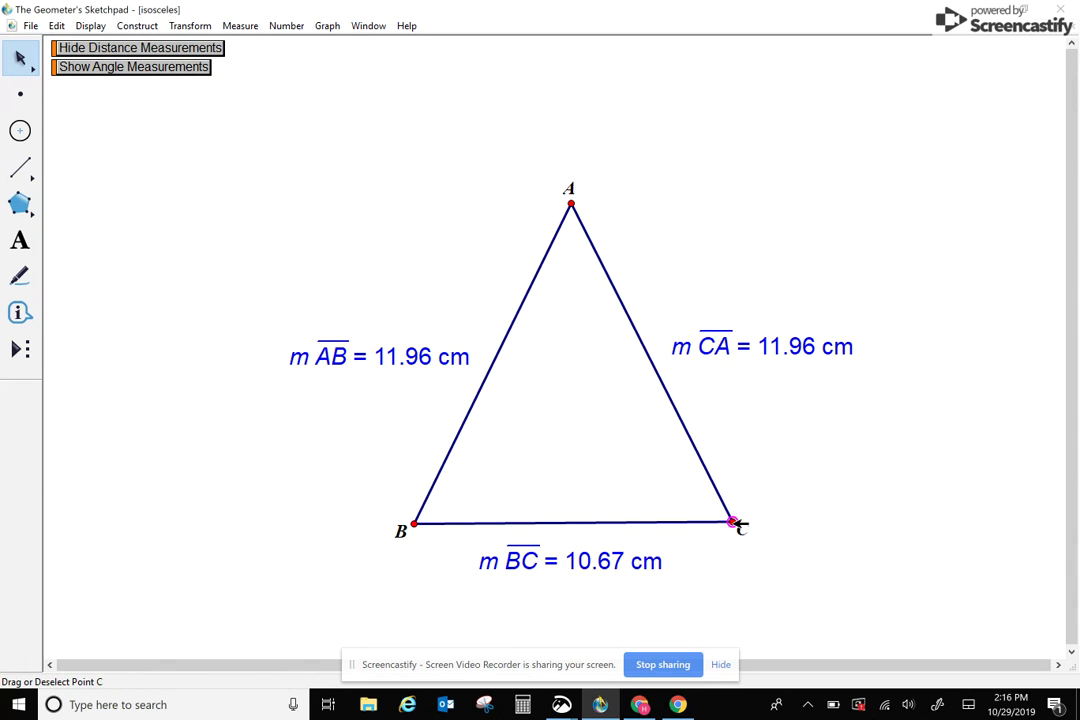
drag(736, 522, 697, 501)
click(577, 356)
drag(576, 203, 590, 171)
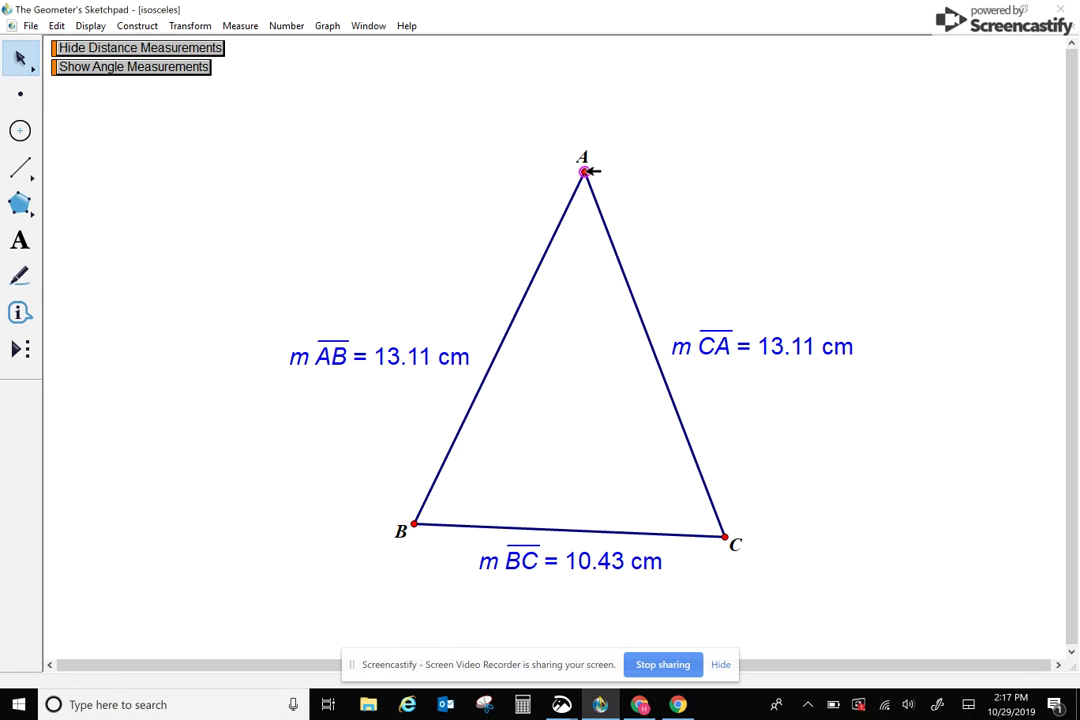
click(767, 346)
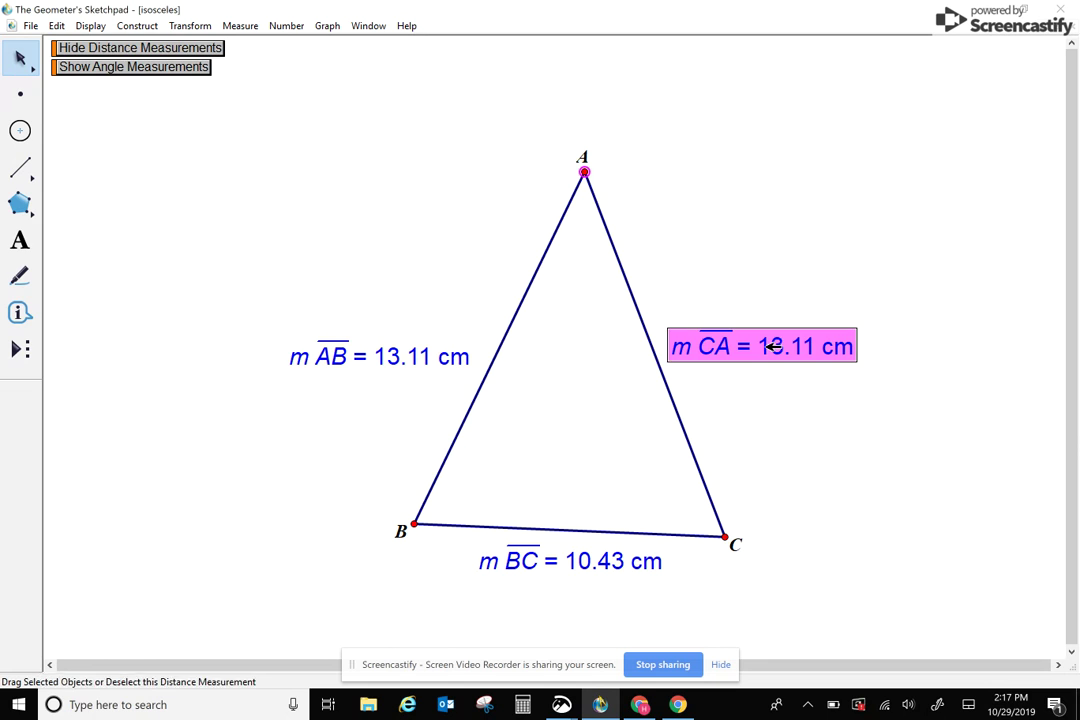
click(429, 355)
click(263, 234)
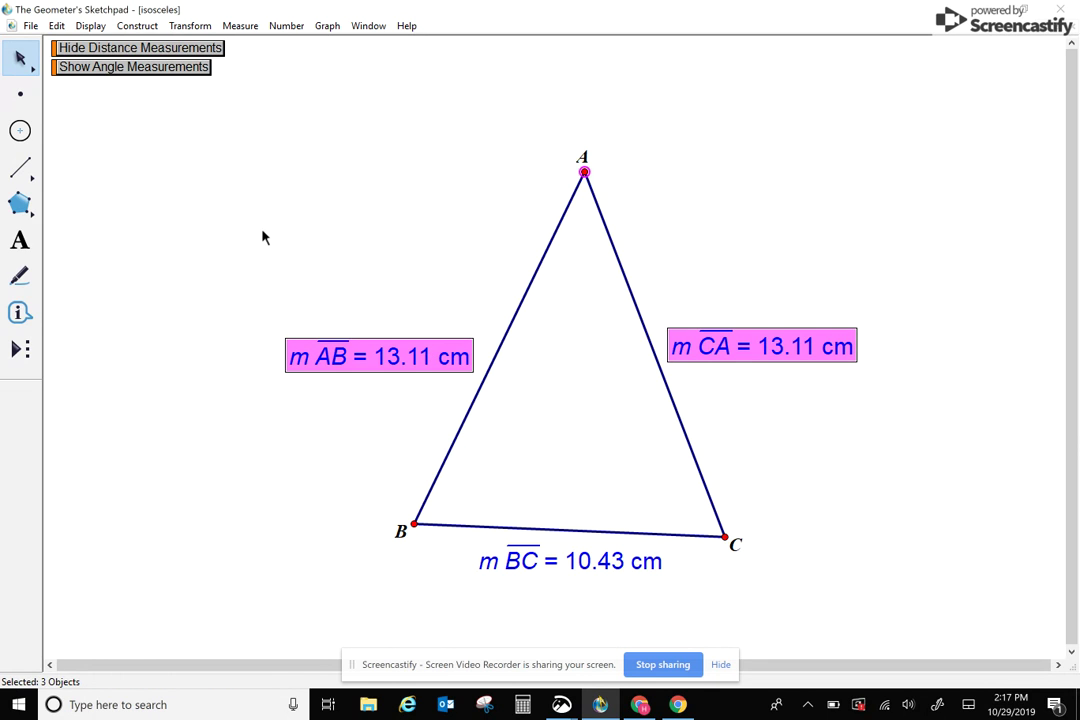
Show the triangle's angle measurements and drag point A to reshape it
click(178, 68)
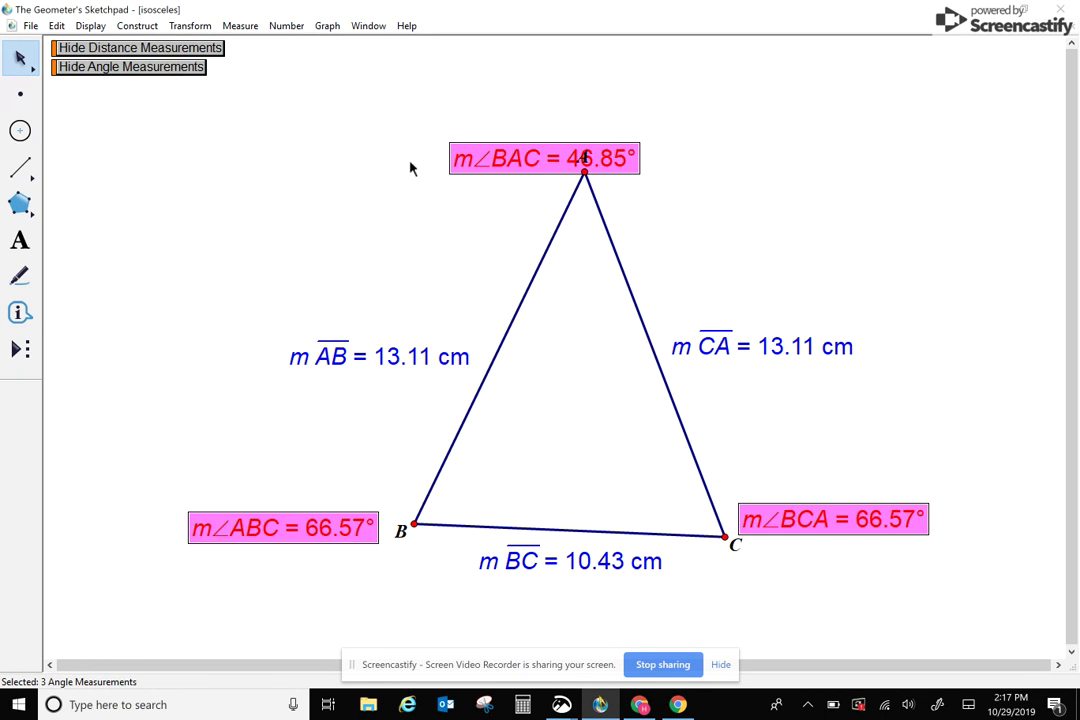
click(511, 156)
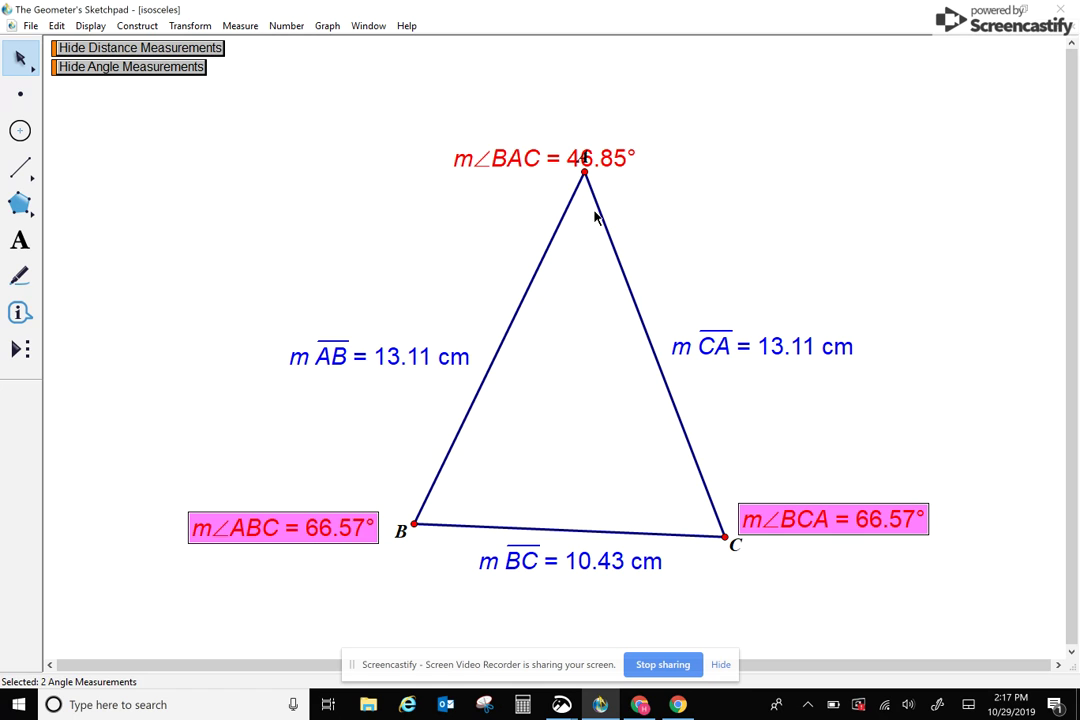
drag(585, 171, 550, 204)
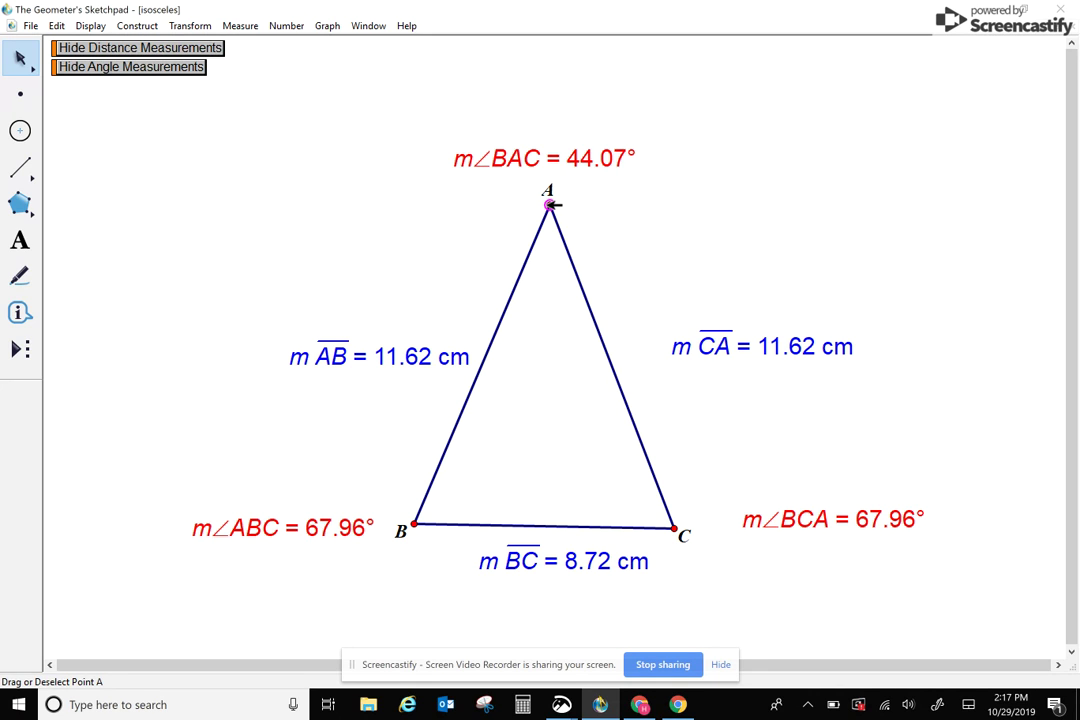
Select the equal legs AB and CA and the equal 67.96° base angles ABC and BCA
click(441, 357)
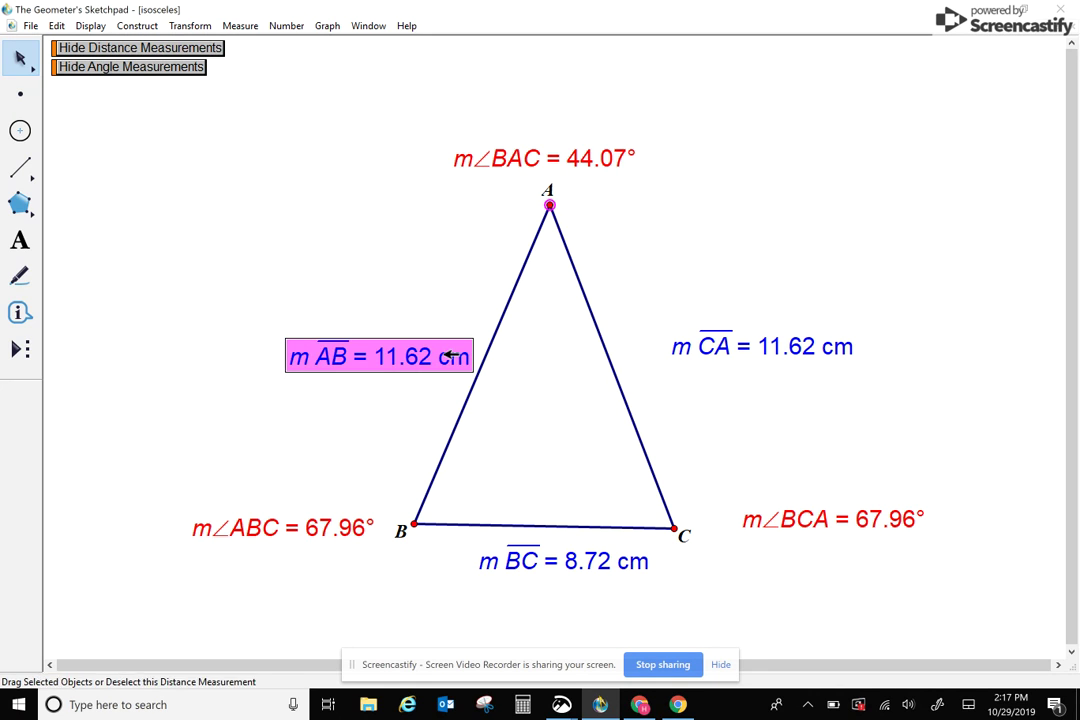
click(735, 342)
click(603, 337)
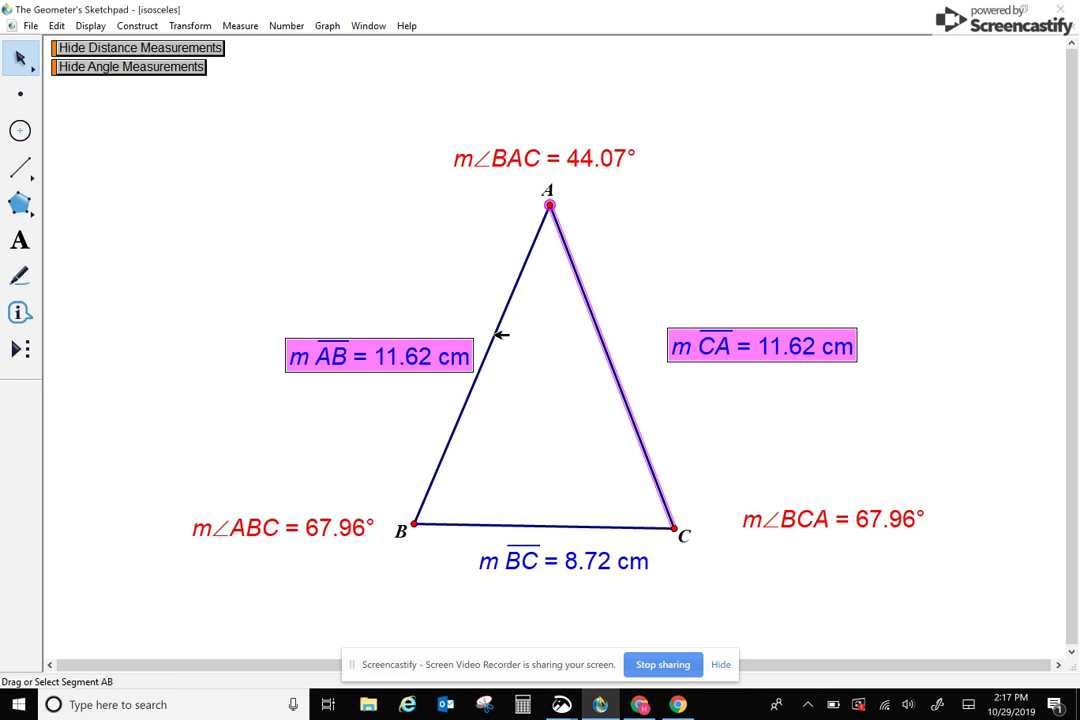
click(495, 335)
click(551, 204)
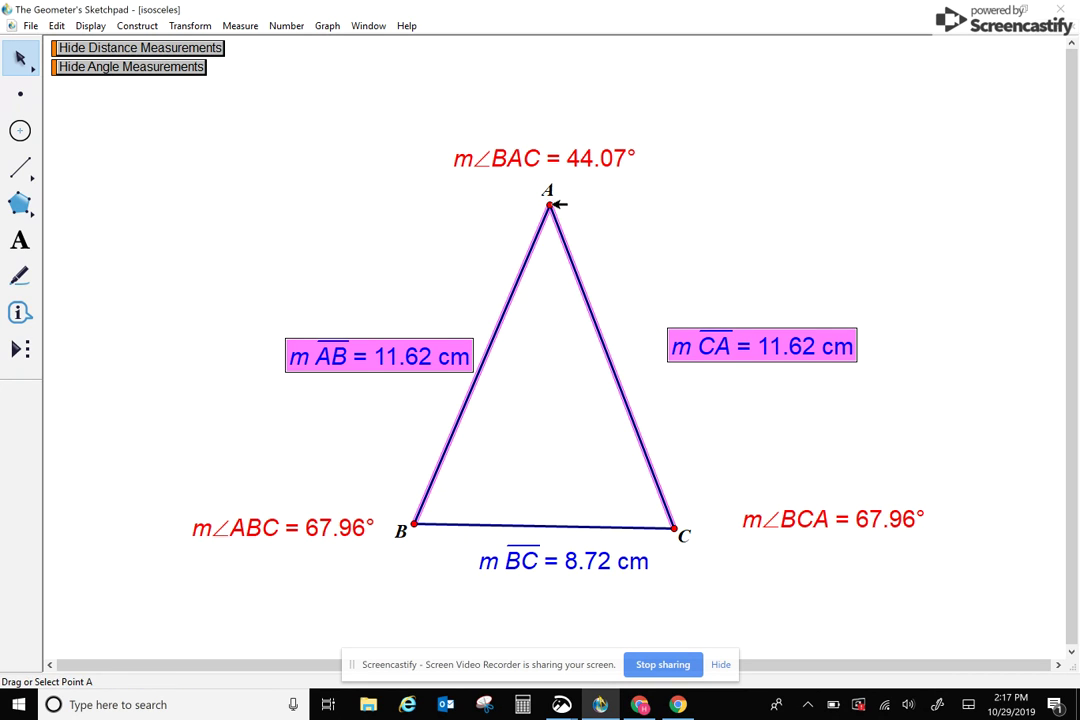
click(768, 514)
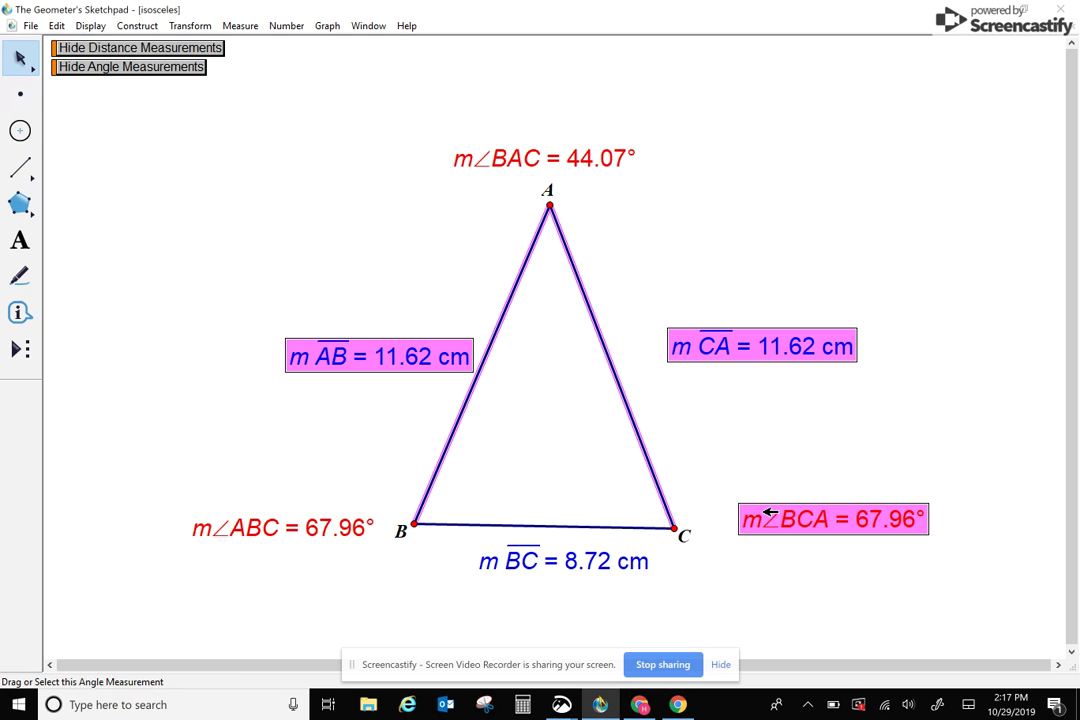
click(327, 527)
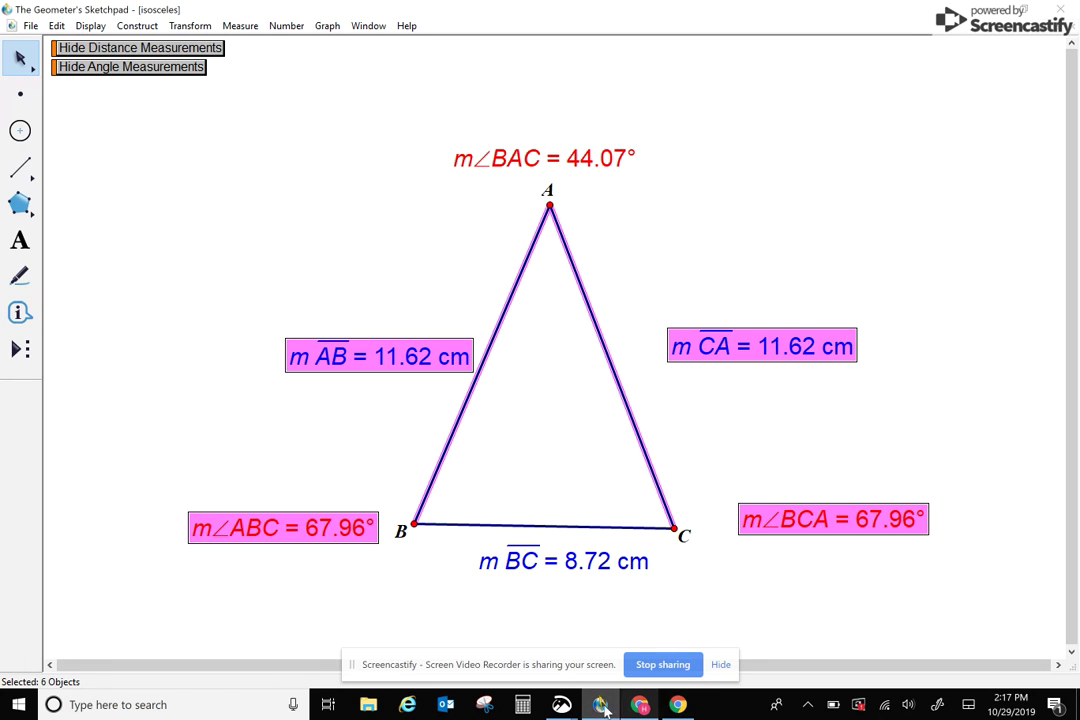
Bring up the worksheet and highlight problem 11's two equal sides in yellow
mouse_move(561, 706)
click(499, 622)
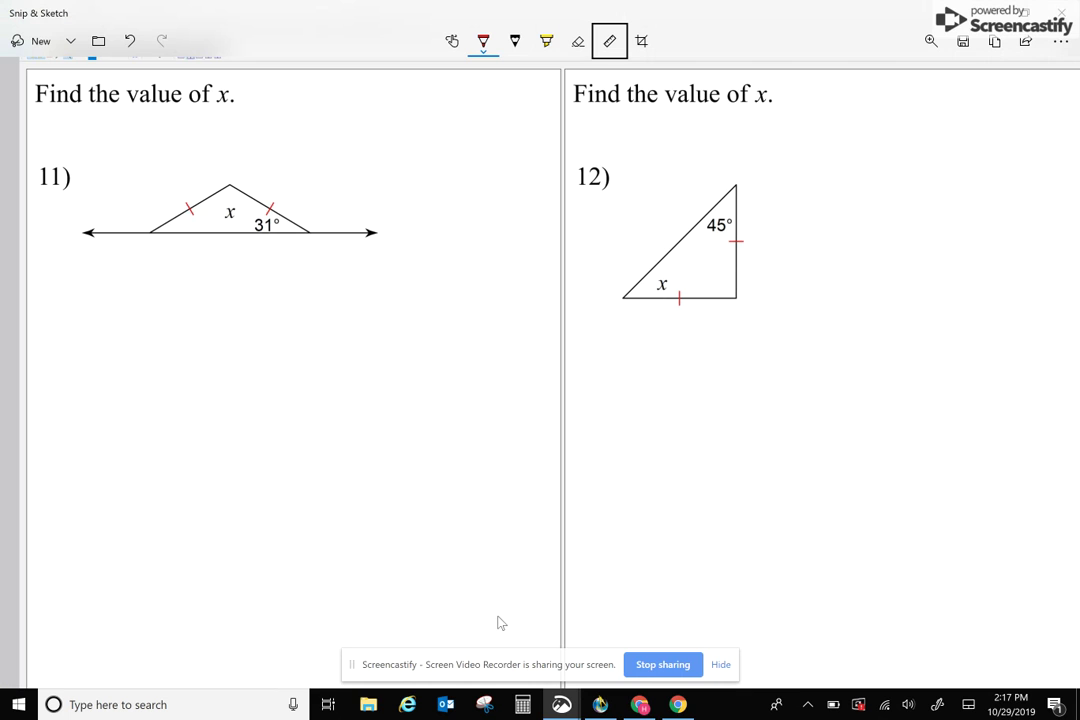
scroll(300, 300, up, 3)
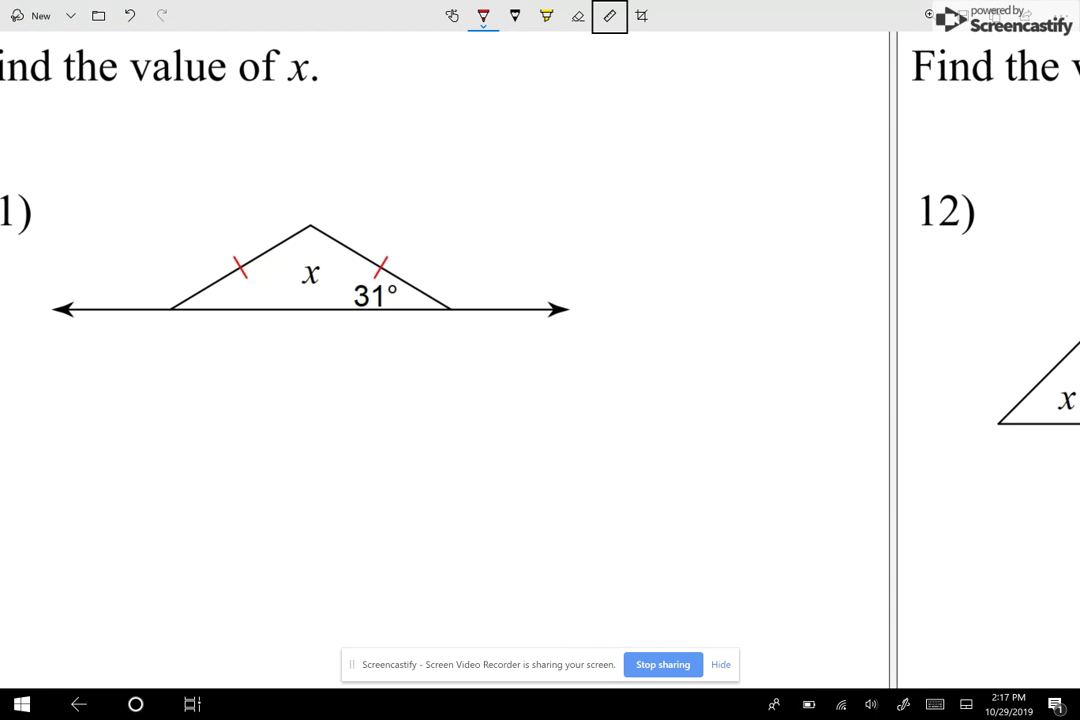
click(546, 15)
drag(312, 224, 450, 313)
drag(172, 308, 312, 218)
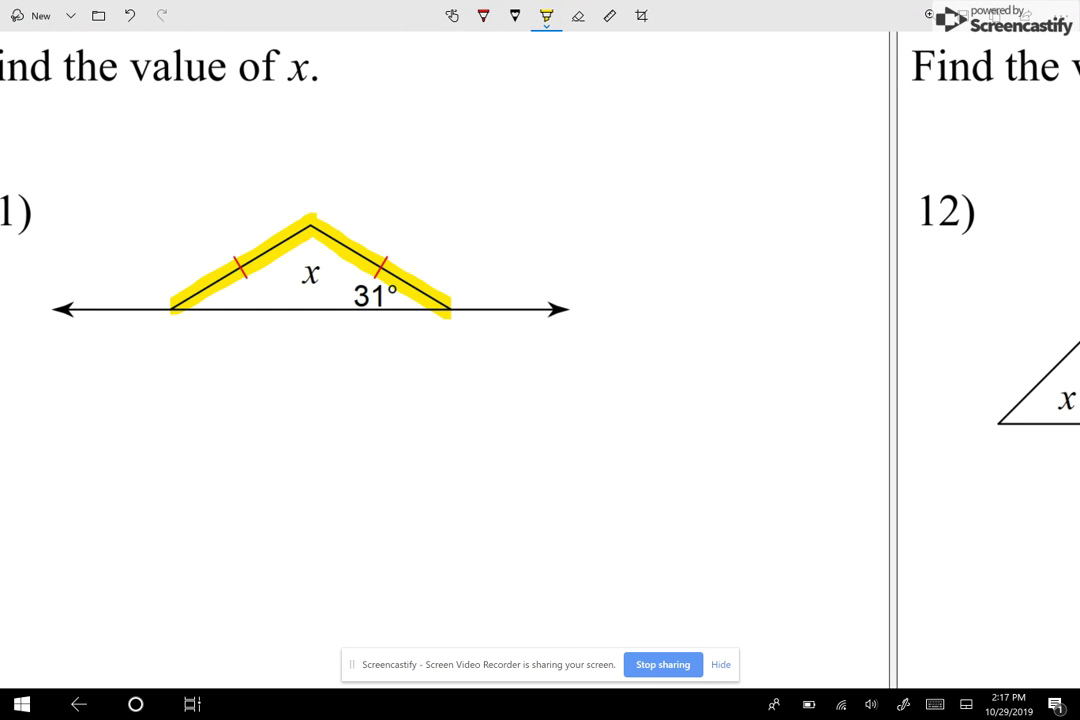
Arc both base angles in red and label the left one 31
click(483, 15)
drag(419, 290, 402, 316)
drag(203, 291, 214, 306)
drag(221, 291, 223, 305)
drag(244, 289, 247, 305)
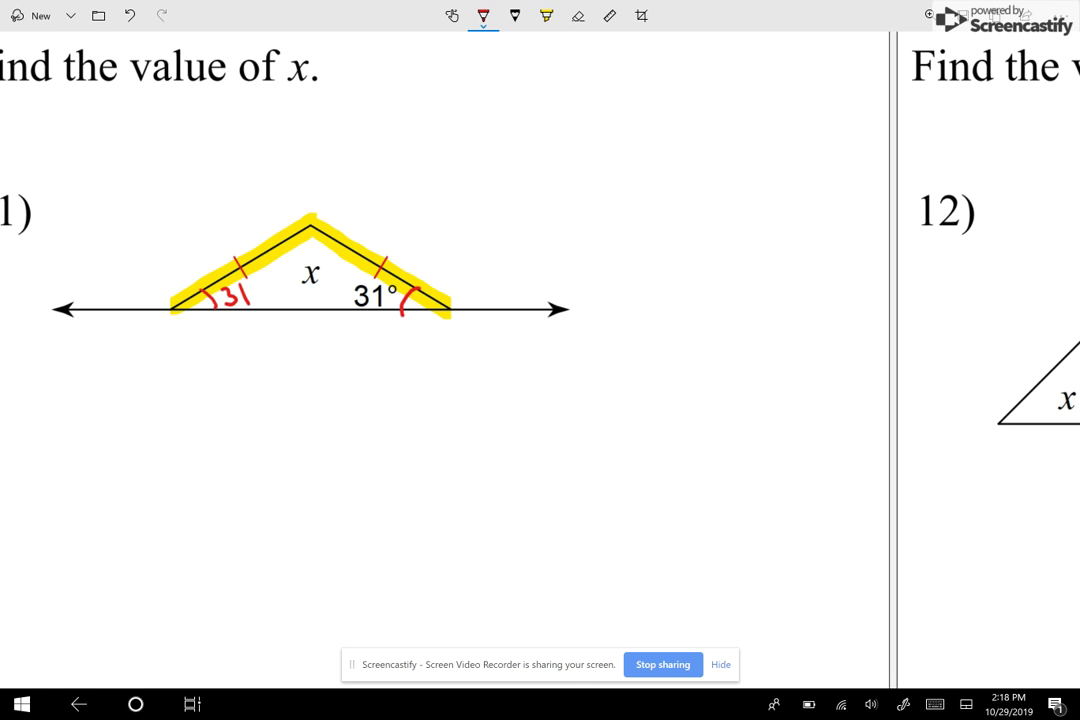
Write the angle-sum equation x + 31 + 31 = 180 below the triangle
drag(498, 616, 541, 611)
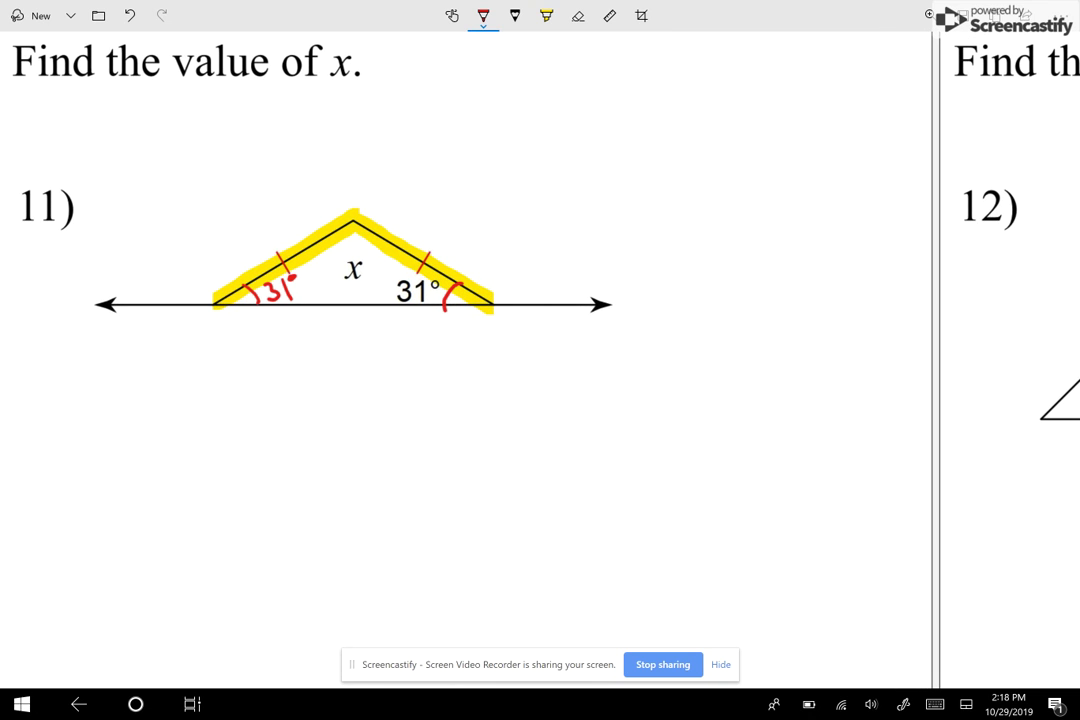
mouse_move(157, 392)
mouse_down()
mouse_move(188, 385)
mouse_move(160, 428)
mouse_up()
mouse_move(212, 388)
mouse_down()
mouse_move(208, 420)
mouse_move(226, 397)
mouse_move(279, 420)
mouse_up()
drag(320, 378, 318, 413)
mouse_move(307, 394)
mouse_down()
mouse_move(367, 388)
mouse_move(352, 408)
mouse_move(393, 410)
mouse_up()
drag(430, 378, 486, 400)
mouse_move(522, 362)
mouse_down()
mouse_move(512, 398)
mouse_move(550, 358)
mouse_up()
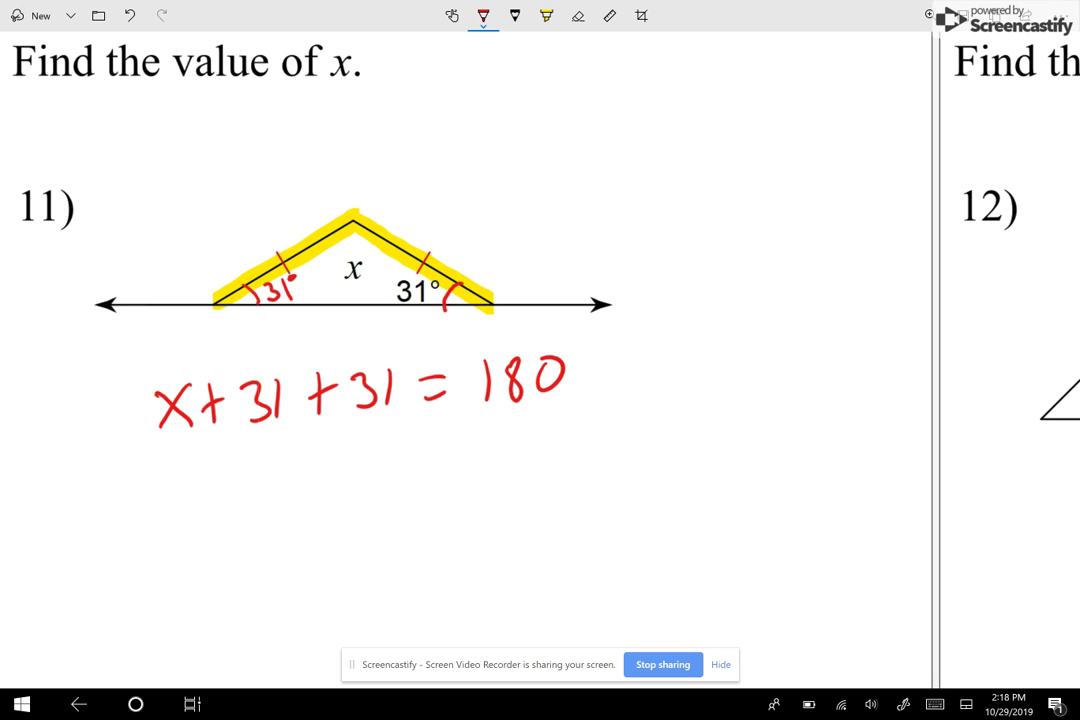
drag(437, 338, 435, 568)
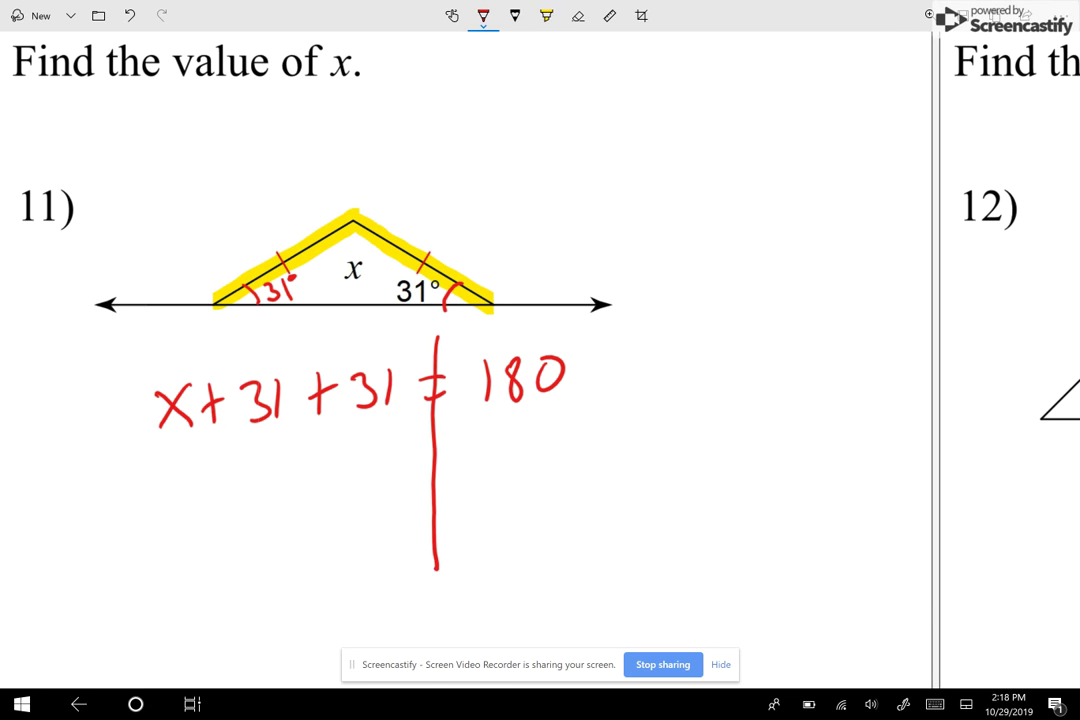
drag(248, 428, 300, 425)
drag(337, 422, 376, 420)
Simplify to x + 62 = 180 and subtract 62 from both sides
mouse_move(219, 486)
mouse_down()
mouse_move(250, 520)
mouse_move(220, 524)
mouse_up()
mouse_move(287, 478)
mouse_down()
mouse_move(287, 515)
mouse_move(298, 496)
mouse_up()
mouse_move(334, 480)
mouse_down()
mouse_move(322, 495)
mouse_move(347, 484)
mouse_move(382, 497)
mouse_move(436, 469)
mouse_up()
drag(386, 498, 492, 488)
mouse_move(522, 465)
mouse_down()
mouse_move(520, 488)
mouse_move(524, 452)
mouse_up()
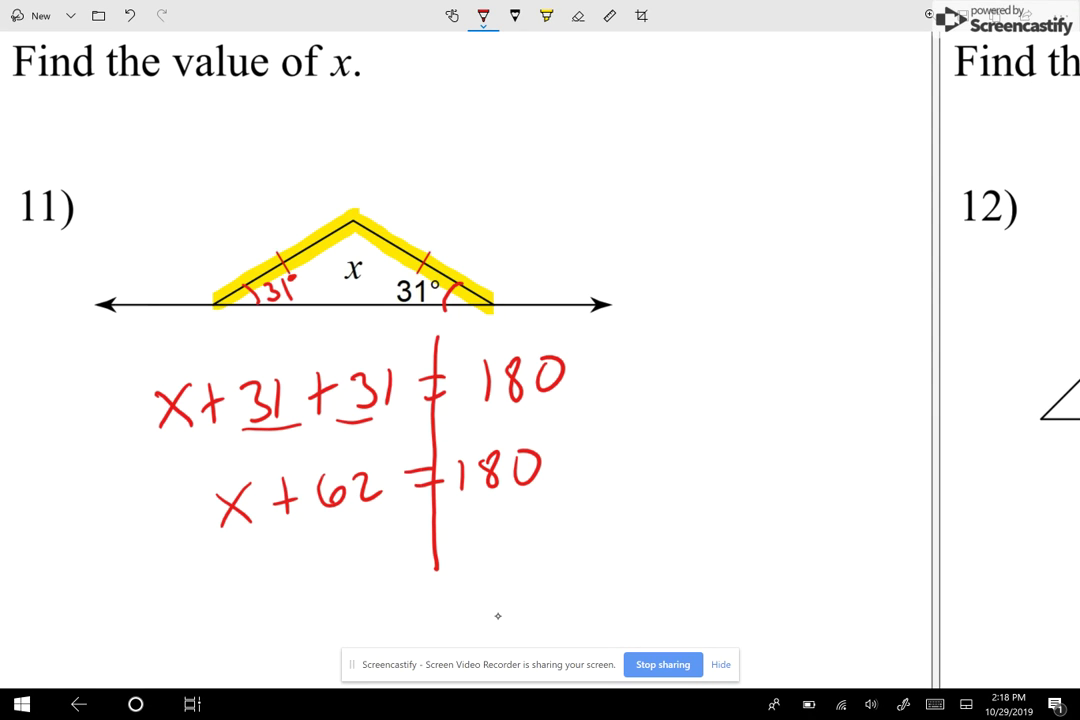
drag(283, 528, 388, 492)
drag(438, 524, 482, 512)
drag(498, 501, 551, 512)
Write the answer x = 118 and draw a box around it
mouse_move(358, 585)
mouse_down()
mouse_move(392, 608)
mouse_move(366, 611)
mouse_up()
mouse_move(402, 596)
mouse_down()
mouse_move(498, 594)
mouse_move(515, 568)
mouse_up()
drag(434, 550, 547, 546)
mouse_move(326, 568)
mouse_down()
mouse_move(364, 638)
mouse_move(570, 572)
mouse_up()
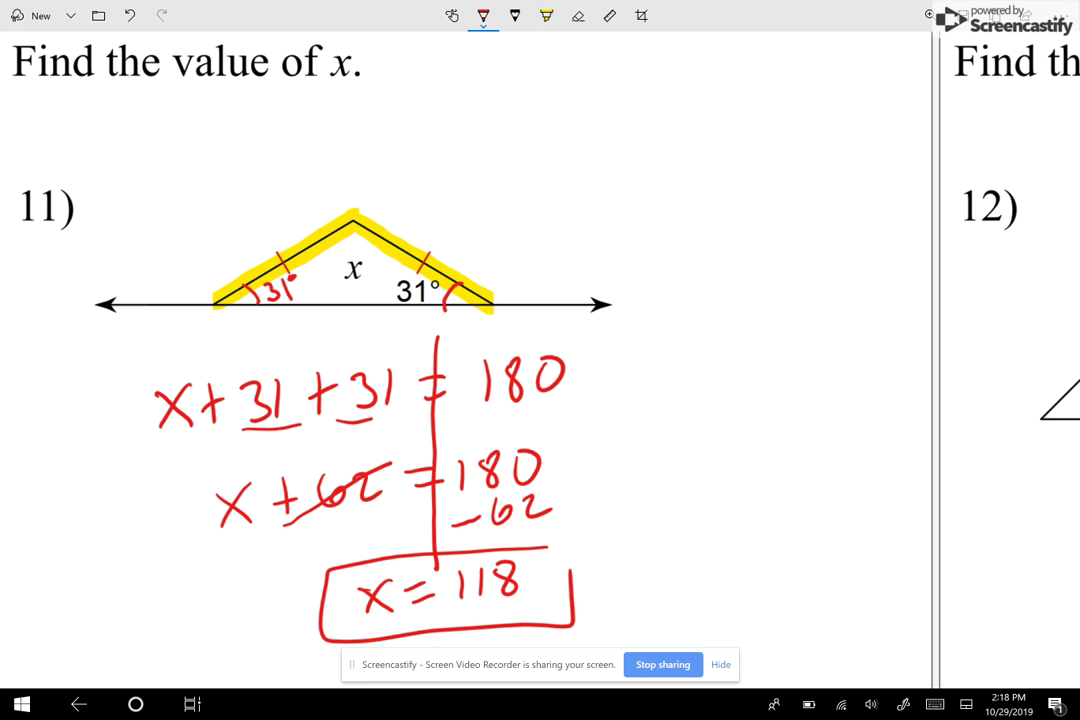
Highlight problem 12's vertical and bottom legs in yellow
scroll(540, 350, right, 5)
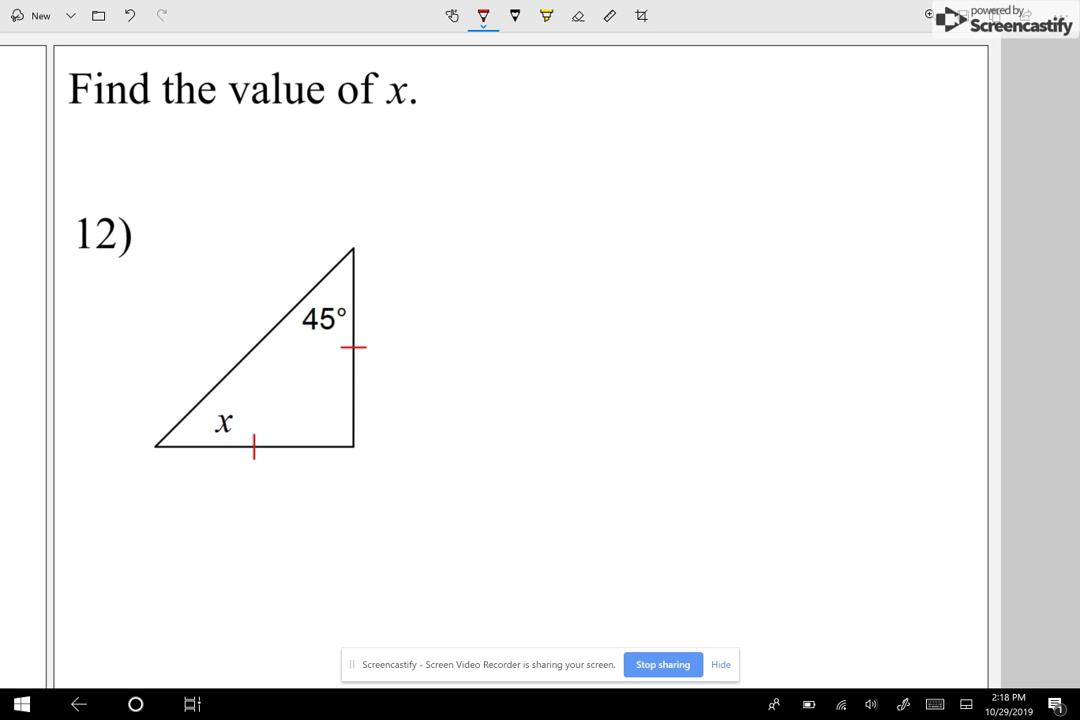
click(546, 15)
drag(355, 242, 355, 449)
mouse_move(160, 446)
mouse_down()
mouse_move(160, 456)
mouse_move(354, 454)
mouse_up()
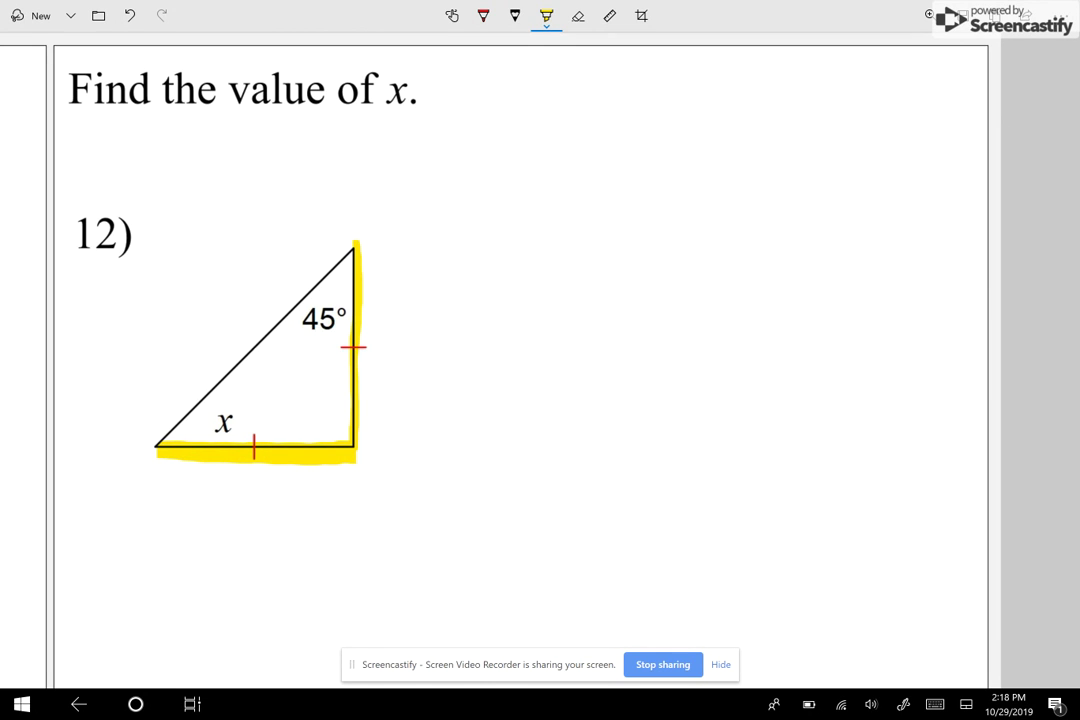
Arc the top 45° angle and the angle x in red
click(483, 15)
drag(327, 270, 361, 285)
drag(189, 409, 206, 450)
Write the answer x = 45 beside the triangle and box it
drag(558, 198, 607, 244)
drag(600, 196, 559, 252)
drag(631, 214, 673, 200)
drag(645, 233, 671, 222)
drag(711, 186, 733, 203)
mouse_move(739, 180)
mouse_down()
mouse_move(738, 210)
mouse_move(716, 237)
mouse_up()
mouse_move(767, 182)
mouse_down()
mouse_move(765, 228)
mouse_move(793, 178)
mouse_up()
mouse_move(843, 142)
mouse_down()
mouse_move(682, 150)
mouse_move(829, 252)
mouse_move(843, 148)
mouse_up()
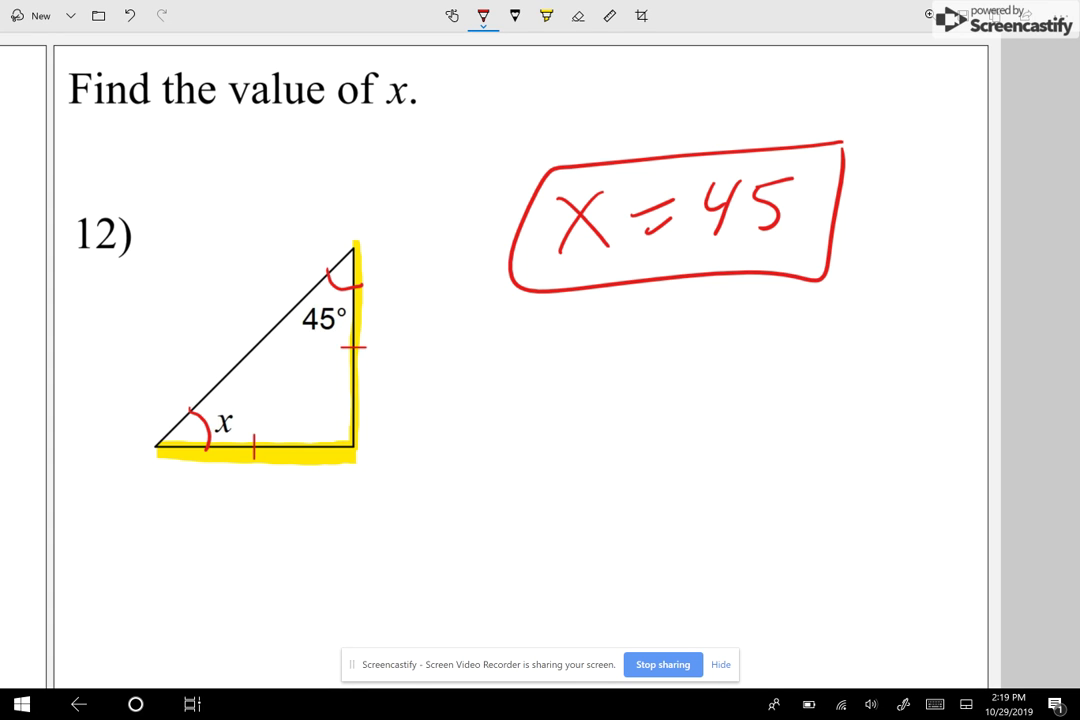
scroll(540, 360, down, 5)
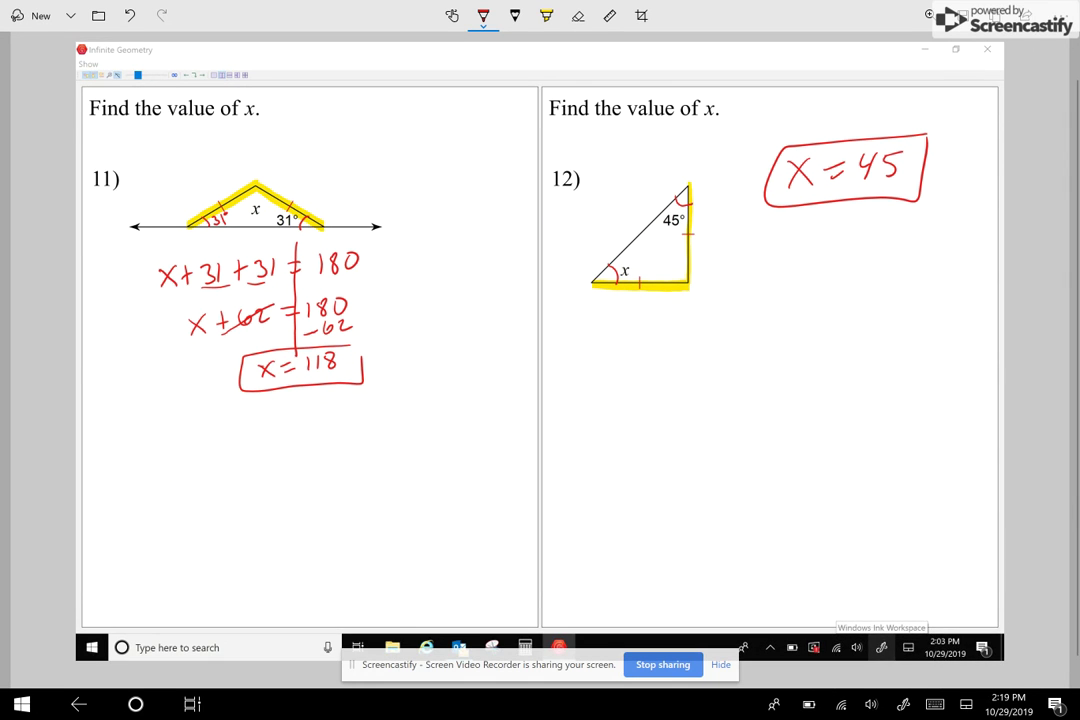
Bring up the problem 13–14 worksheet and highlight the sides labelled 9 and x in yellow
click(192, 704)
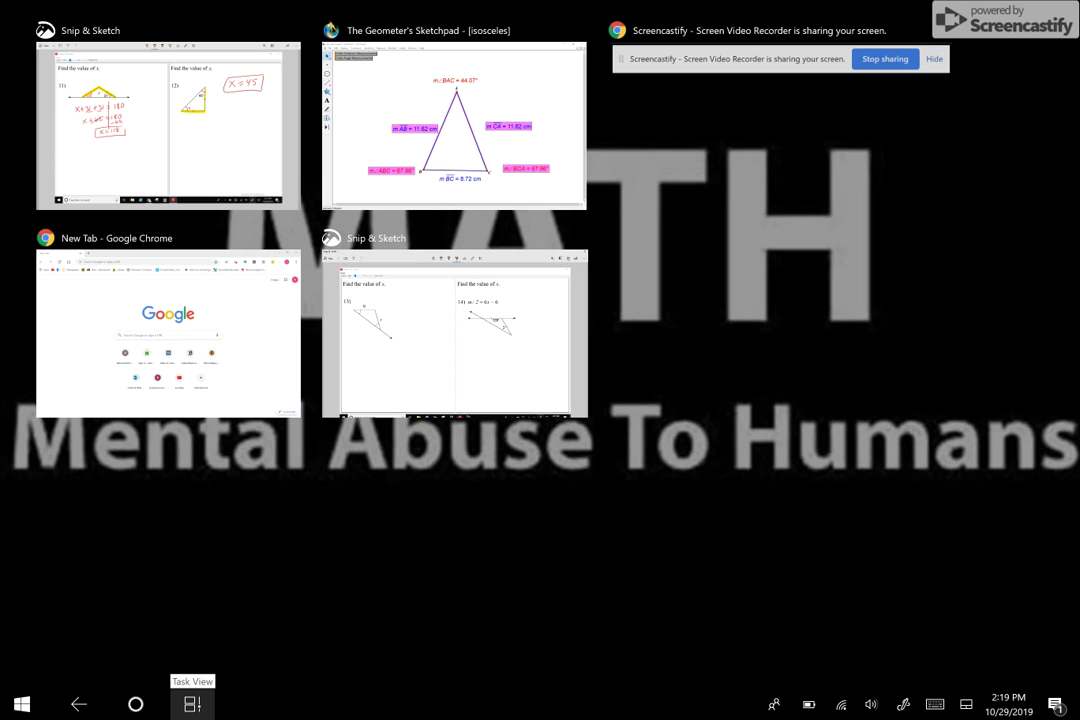
click(454, 330)
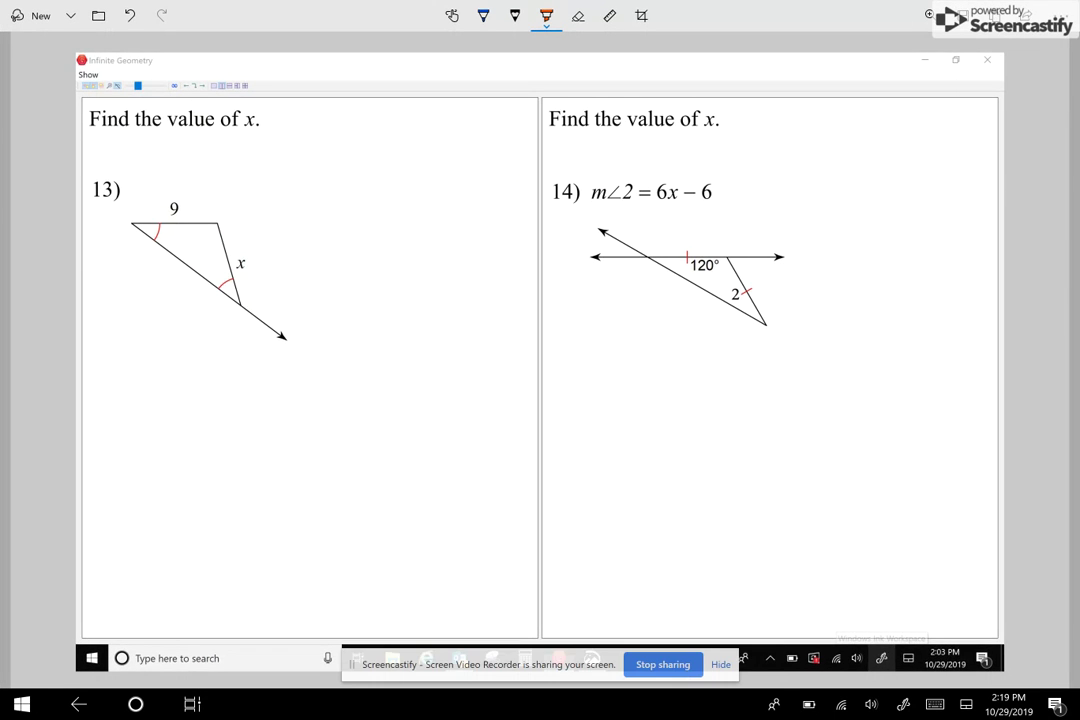
scroll(178, 141, up, 5)
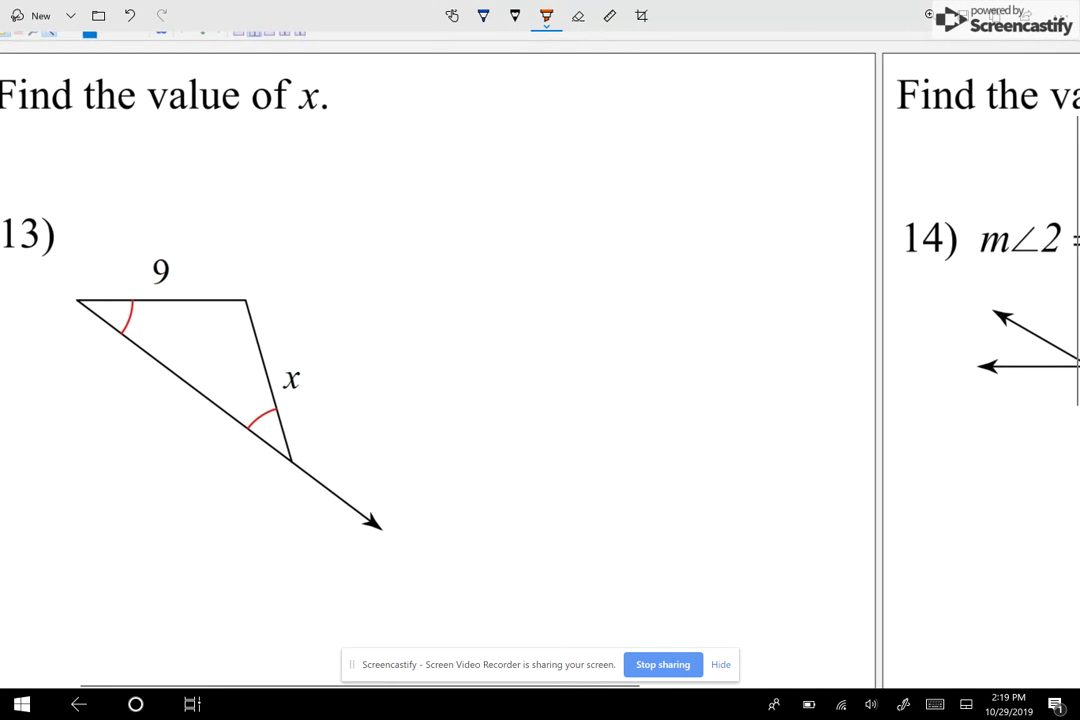
click(546, 15)
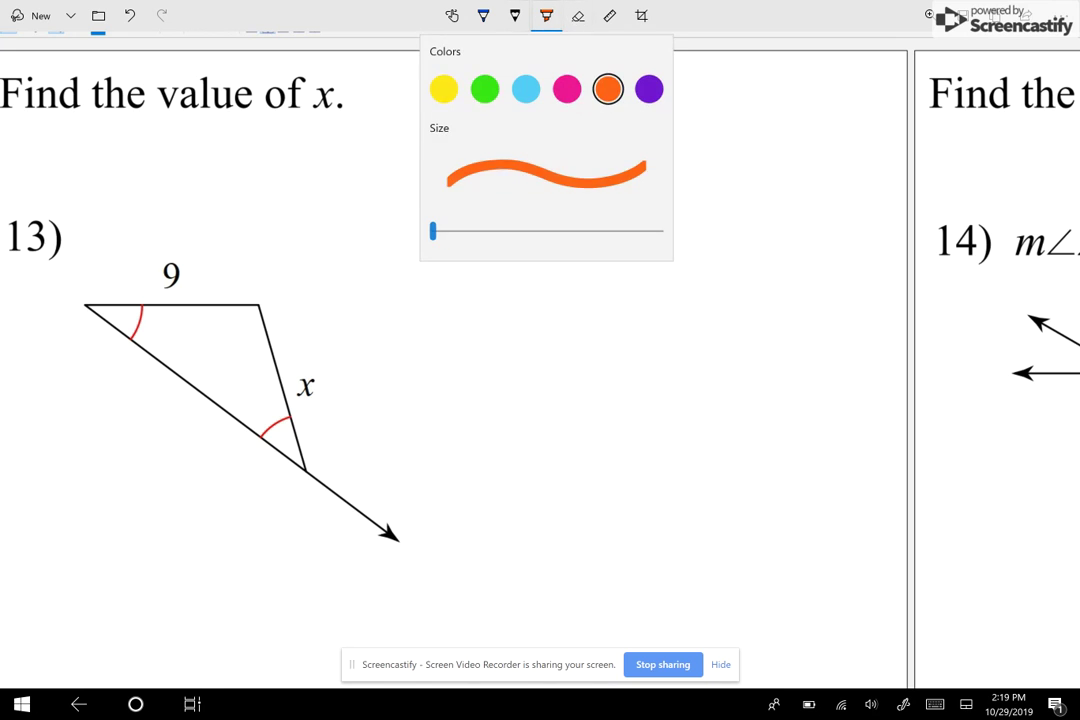
click(444, 87)
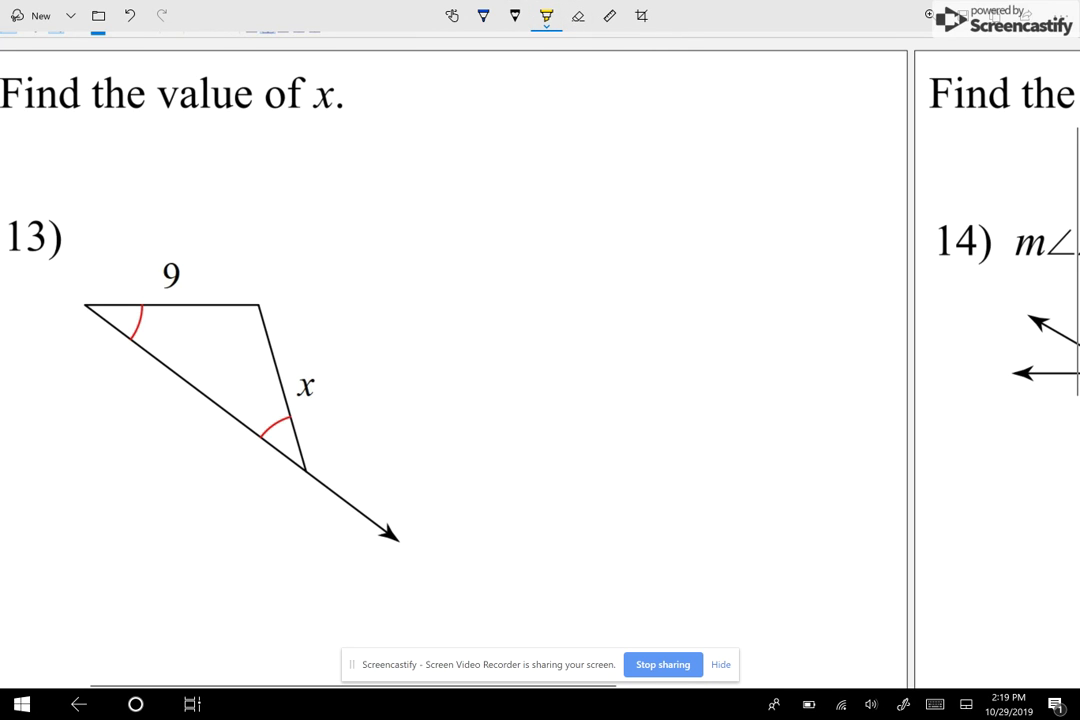
drag(290, 414, 258, 452)
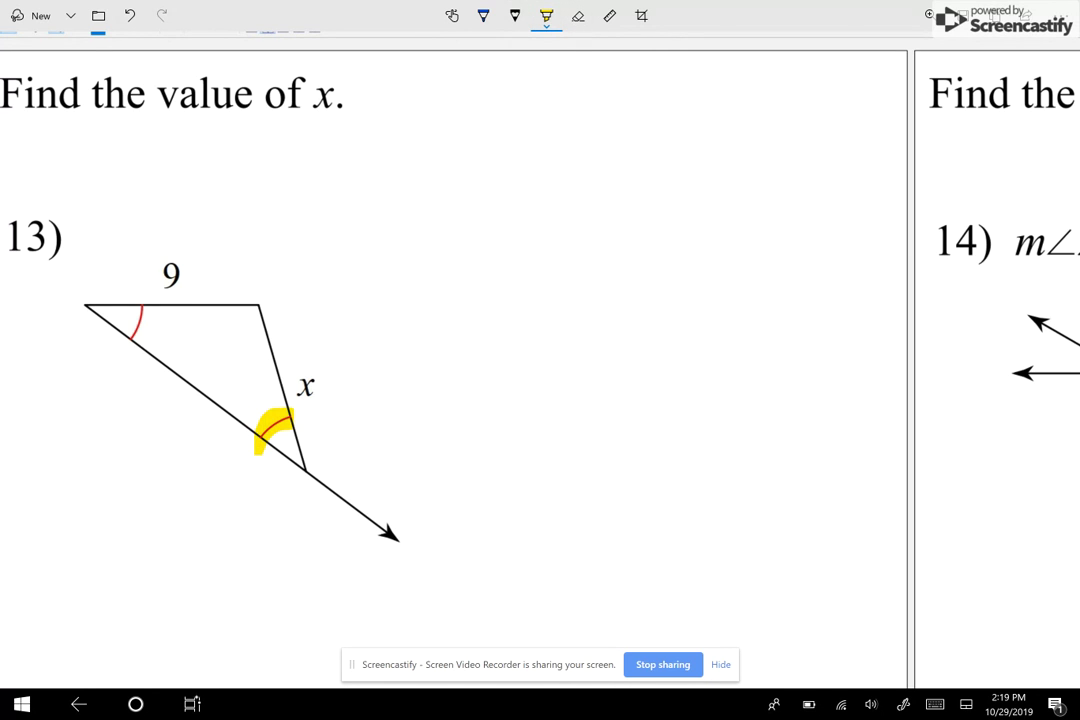
drag(138, 298, 132, 345)
key(ctrl+z)
key(ctrl+z)
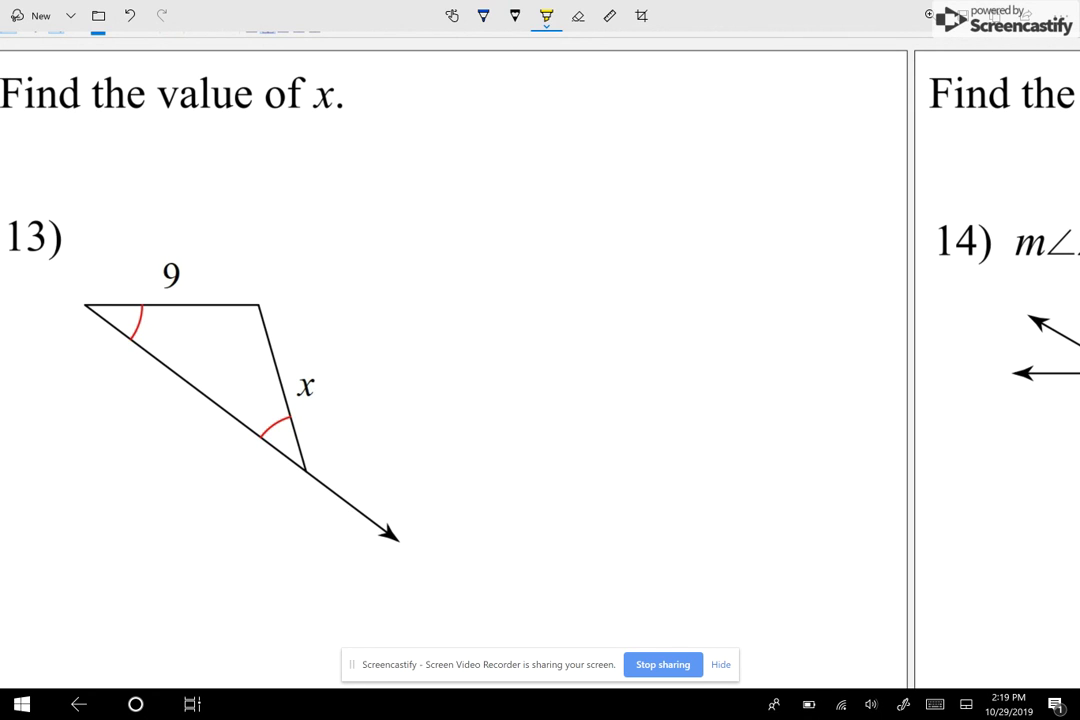
mouse_move(86, 305)
mouse_down()
mouse_move(242, 316)
mouse_move(263, 314)
mouse_move(260, 303)
mouse_move(305, 475)
mouse_up()
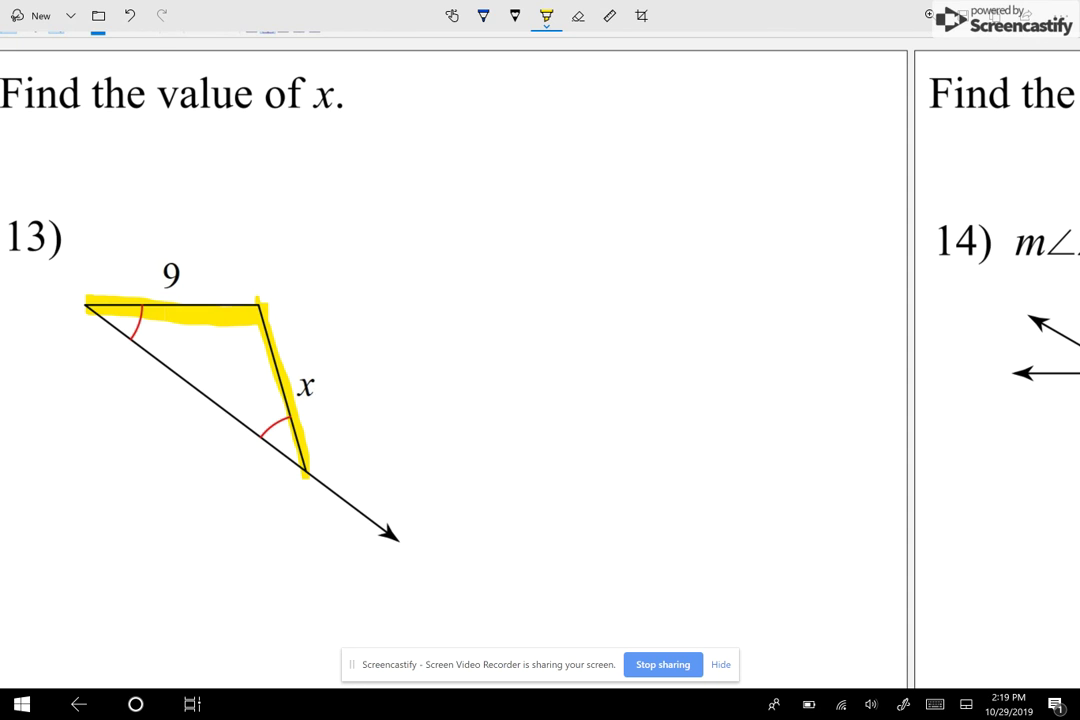
Write x = 9 beside the triangle in blue ink and box it
click(483, 15)
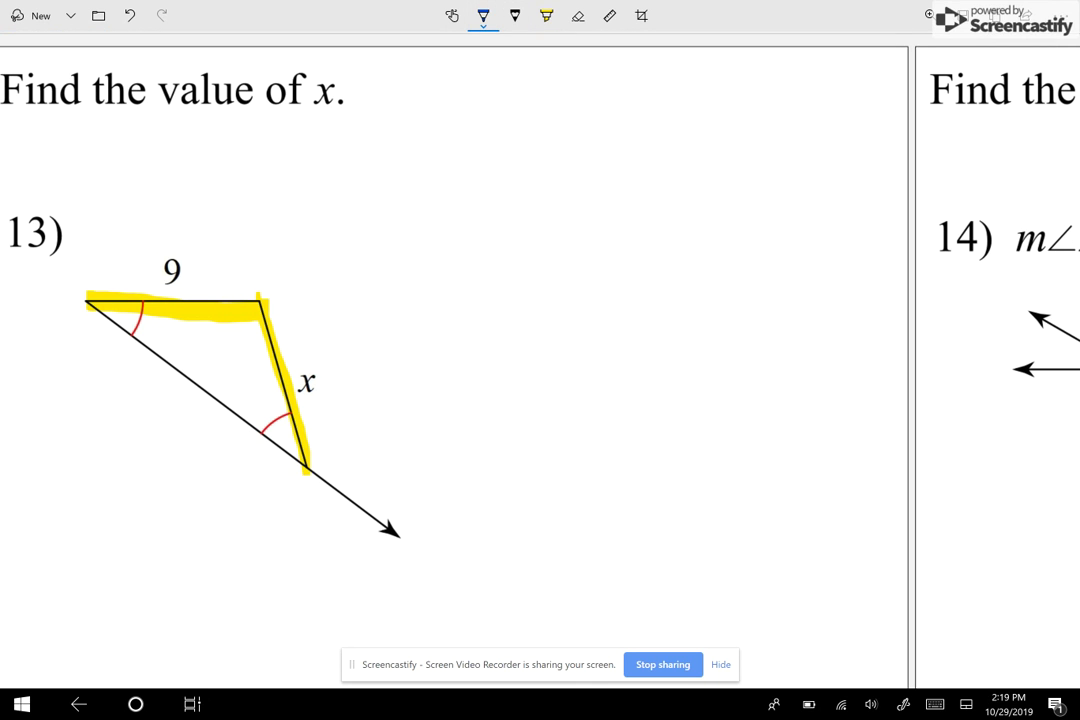
scroll(455, 350, down, 1)
scroll(455, 350, up, 1)
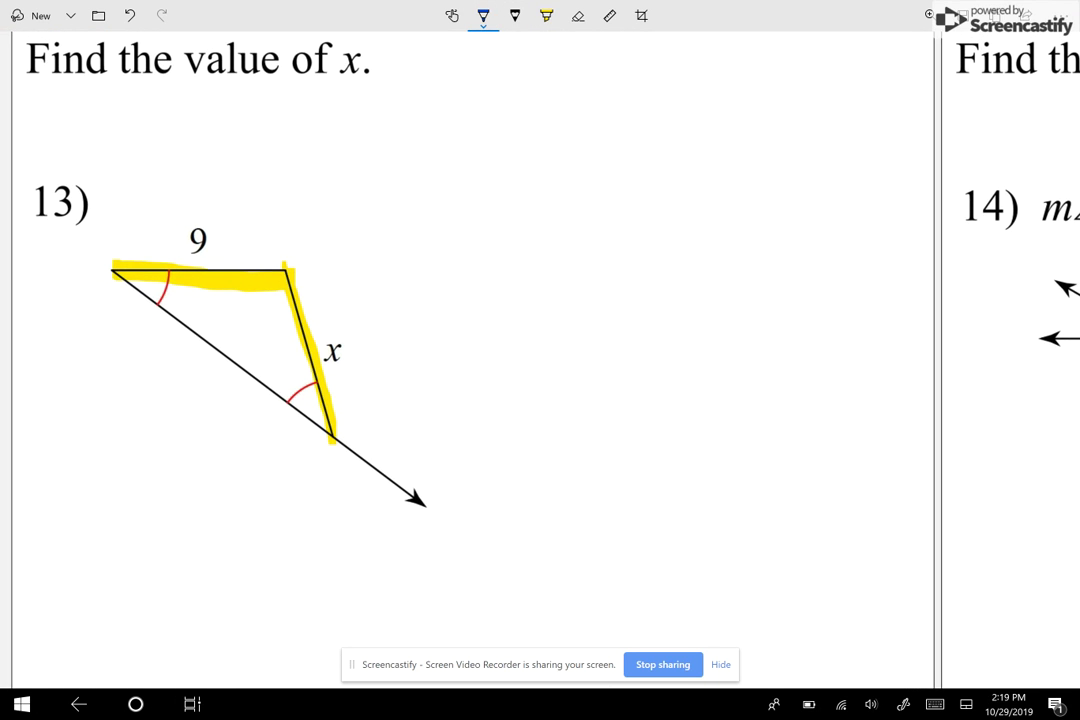
drag(493, 167, 550, 199)
drag(548, 148, 495, 212)
mouse_move(570, 166)
mouse_down()
mouse_move(592, 158)
mouse_move(610, 171)
mouse_up()
mouse_move(665, 140)
mouse_down()
mouse_move(640, 152)
mouse_move(655, 185)
mouse_up()
mouse_move(672, 81)
mouse_down()
mouse_move(722, 76)
mouse_move(680, 82)
mouse_up()
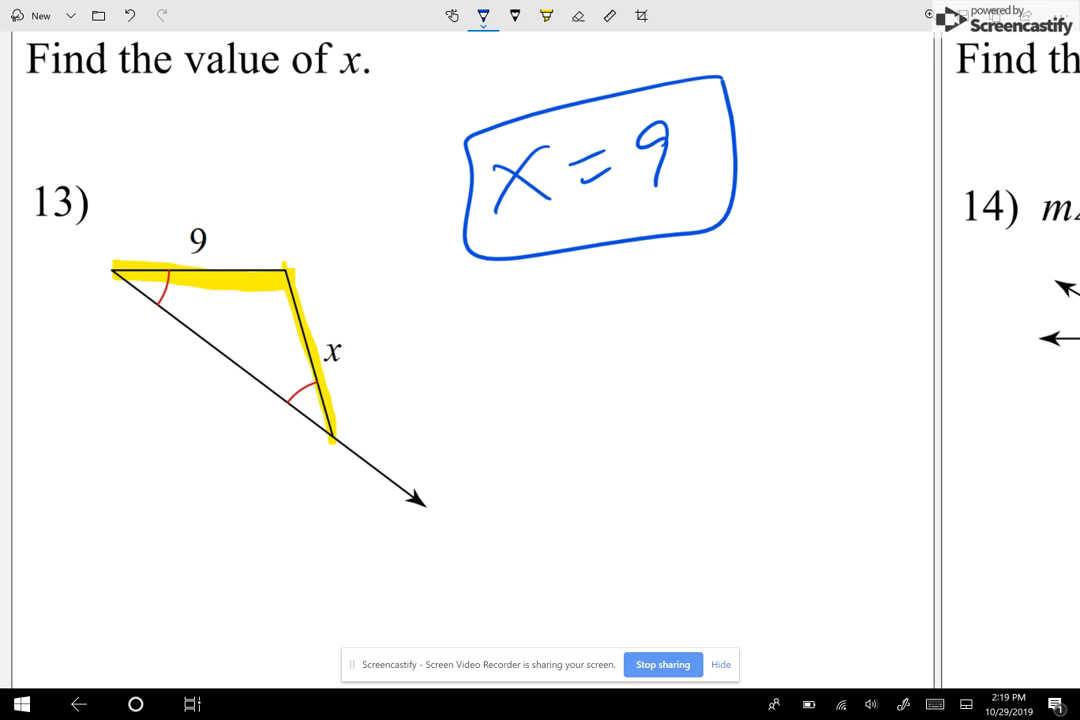
Highlight problem 14's two tick-marked sides in yellow
scroll(540, 350, right, 10)
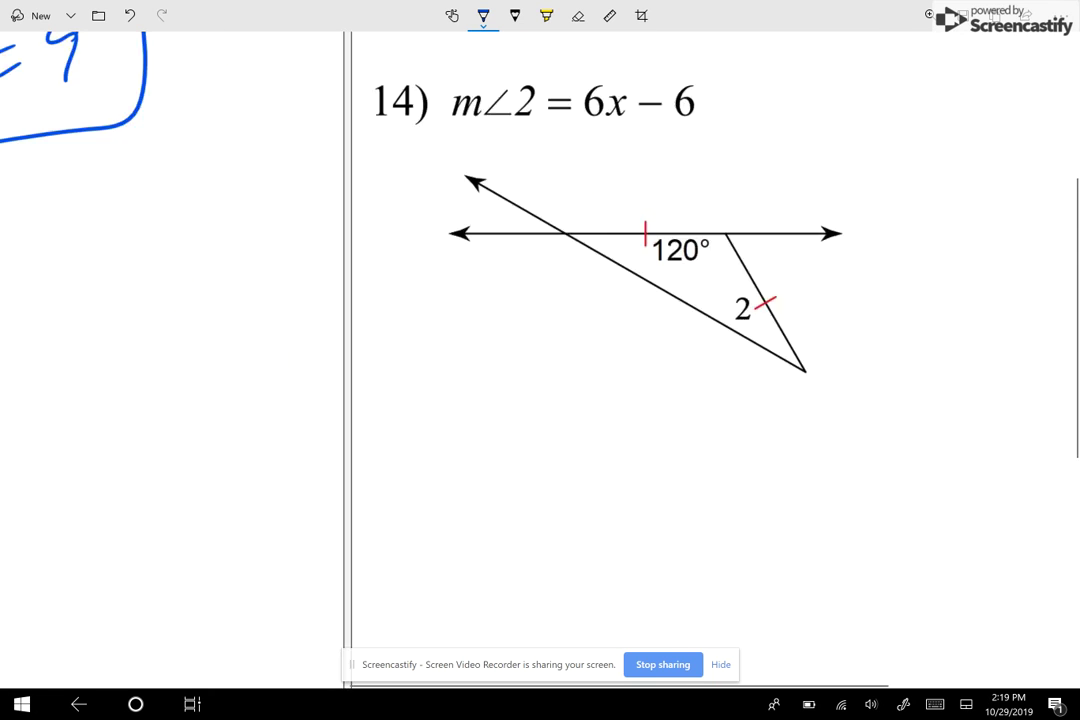
scroll(500, 350, up, 1)
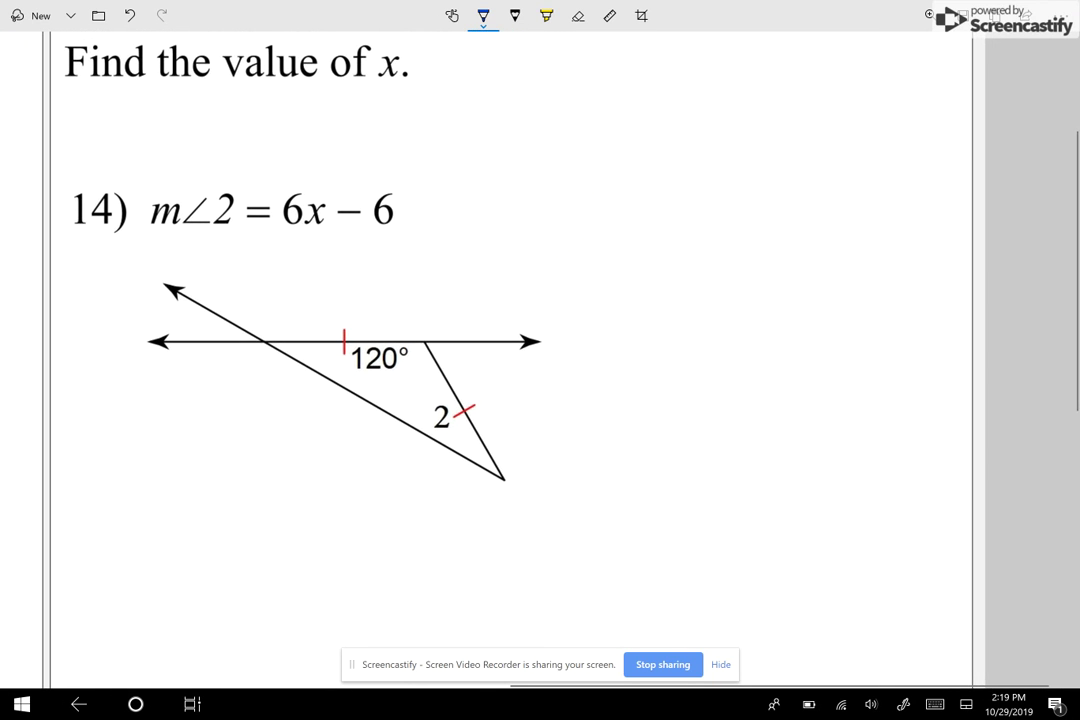
click(546, 15)
drag(424, 341, 496, 466)
drag(265, 342, 432, 338)
Arc the lower and left base angles in blue ink
click(483, 15)
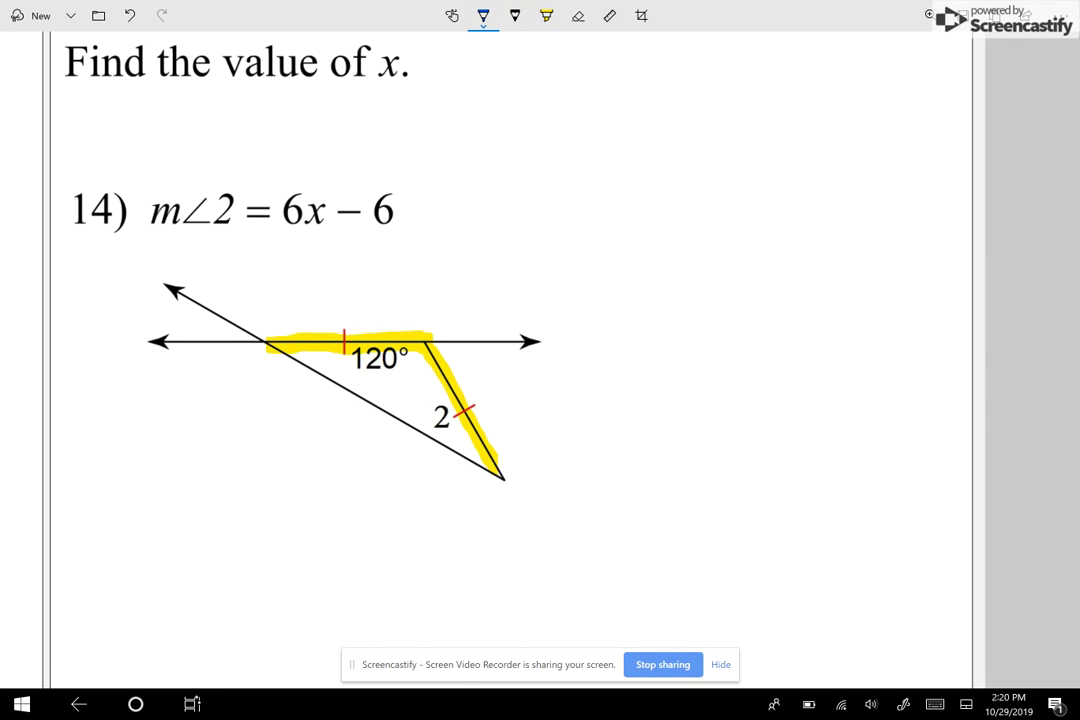
drag(462, 455, 479, 437)
drag(321, 344, 315, 369)
drag(438, 410, 444, 422)
Label the lower angle 6x-6, removing the stray box drawn around the equation
drag(429, 469, 421, 487)
mouse_move(433, 477)
mouse_down()
mouse_move(445, 491)
mouse_move(433, 492)
mouse_up()
drag(448, 484, 465, 484)
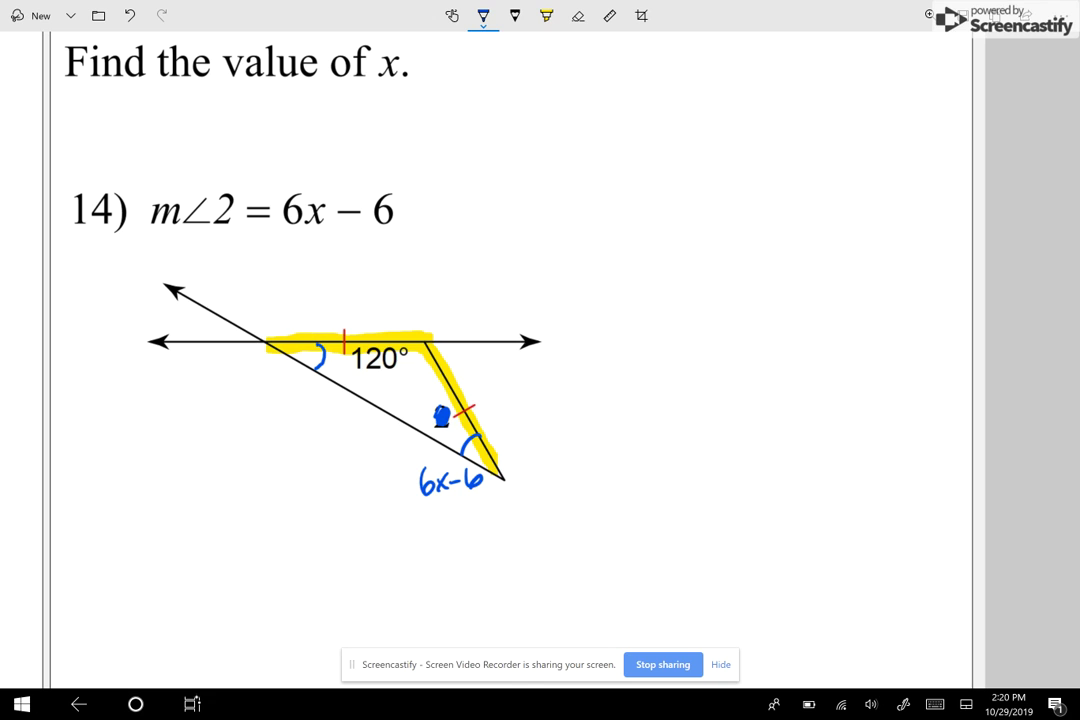
mouse_move(400, 172)
mouse_down()
mouse_move(180, 181)
mouse_move(150, 249)
mouse_move(345, 237)
mouse_move(430, 203)
mouse_move(370, 170)
mouse_up()
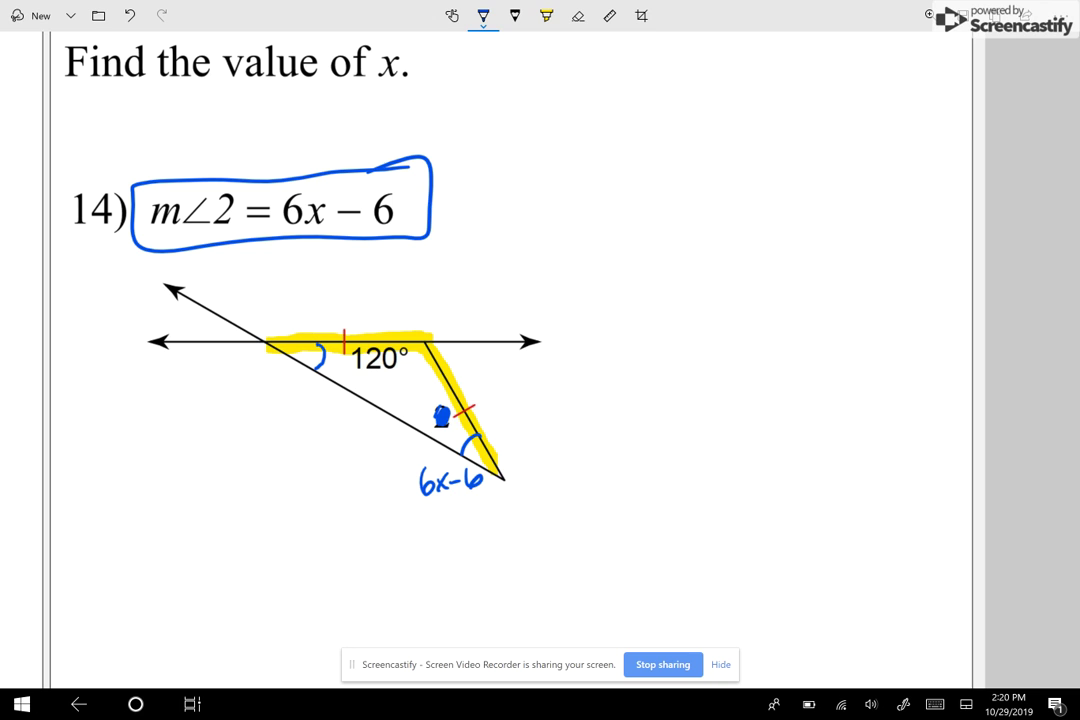
key(ctrl+z)
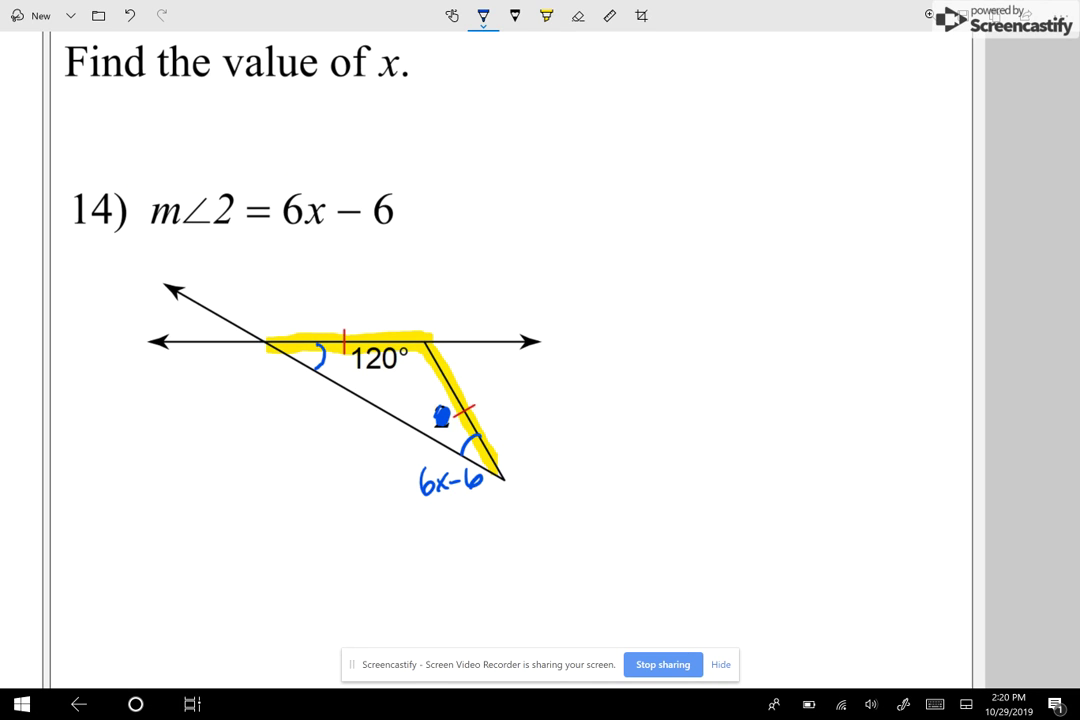
Add leader lines and label both base angles of problem 14 as 6x-6
mouse_move(438, 465)
mouse_down()
mouse_move(458, 438)
mouse_move(461, 447)
mouse_up()
mouse_move(321, 352)
mouse_down()
mouse_move(311, 402)
mouse_move(330, 377)
mouse_up()
mouse_move(268, 413)
mouse_down()
mouse_move(261, 430)
mouse_move(287, 434)
mouse_move(276, 434)
mouse_up()
drag(291, 425, 316, 432)
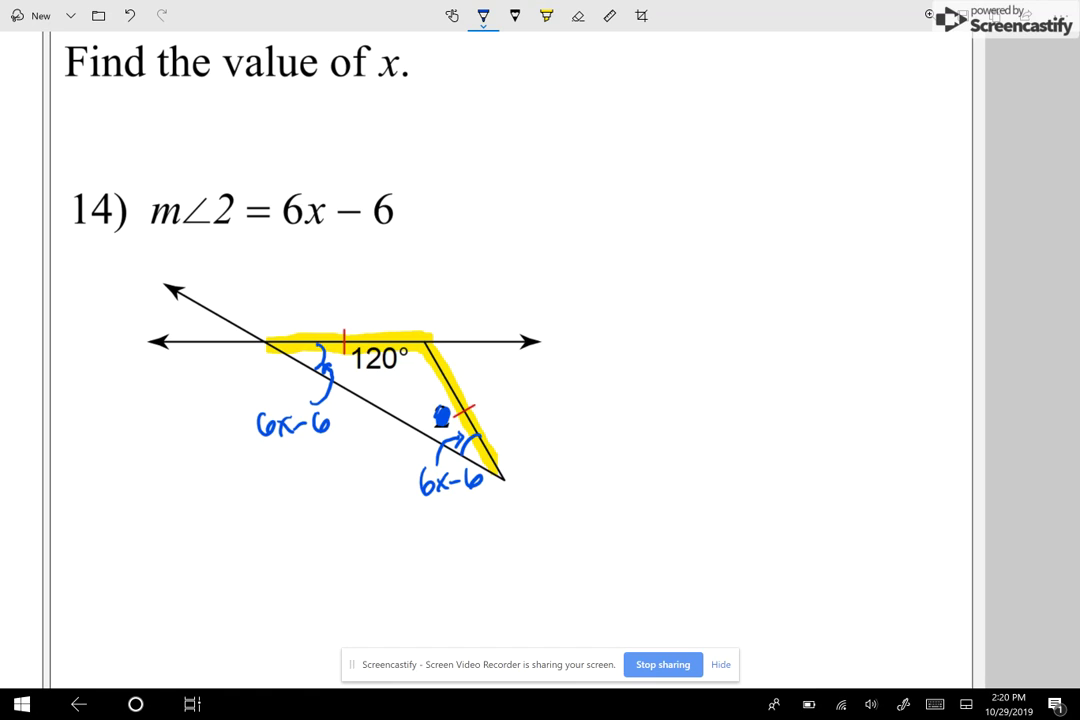
Write the angle-sum equation 6x-6+6x-6+120=180
mouse_move(470, 100)
mouse_down()
mouse_move(466, 118)
mouse_move(525, 112)
mouse_move(574, 127)
mouse_move(586, 113)
mouse_up()
mouse_move(606, 100)
mouse_down()
mouse_move(598, 120)
mouse_move(640, 126)
mouse_up()
mouse_move(640, 108)
mouse_down()
mouse_move(626, 126)
mouse_move(665, 116)
mouse_up()
mouse_move(686, 98)
mouse_down()
mouse_move(677, 115)
mouse_move(715, 107)
mouse_move(714, 121)
mouse_up()
drag(704, 110, 724, 109)
mouse_move(741, 93)
mouse_down()
mouse_move(740, 115)
mouse_move(771, 116)
mouse_up()
mouse_move(790, 96)
mouse_down()
mouse_move(778, 112)
mouse_move(792, 98)
mouse_move(842, 96)
mouse_up()
drag(817, 108, 876, 113)
mouse_move(898, 90)
mouse_down()
mouse_move(886, 101)
mouse_move(901, 87)
mouse_up()
mouse_move(938, 88)
mouse_down()
mouse_move(928, 112)
mouse_move(939, 88)
mouse_up()
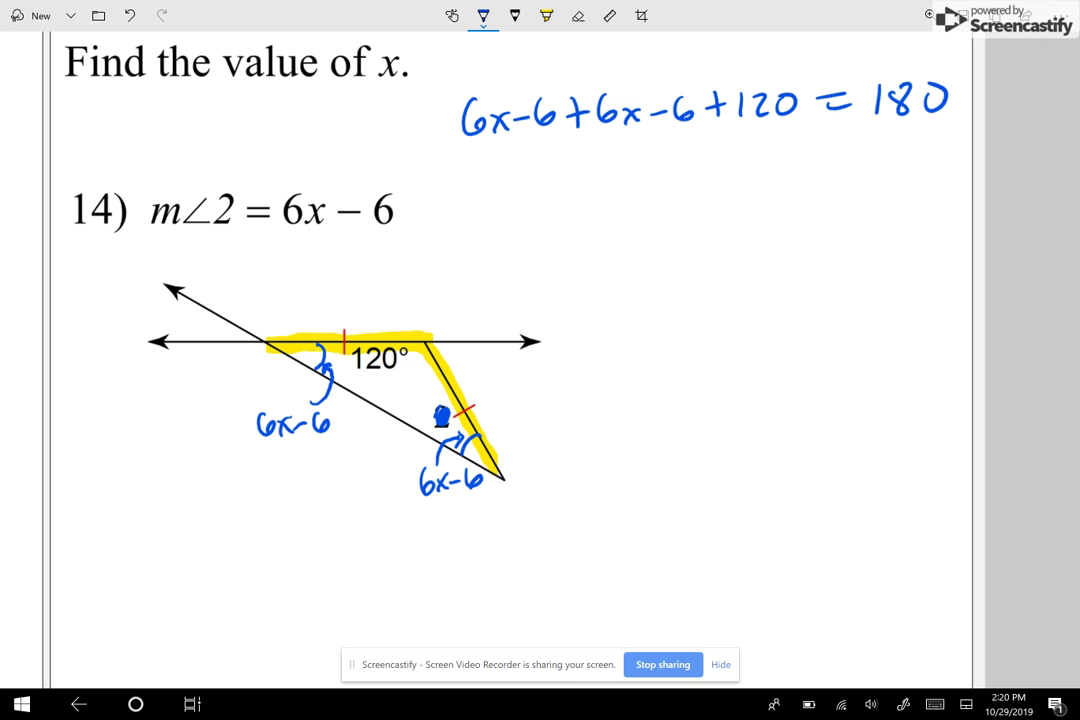
Draw a dividing line, underline the two 6x terms and combine them as 12x
drag(830, 55, 834, 350)
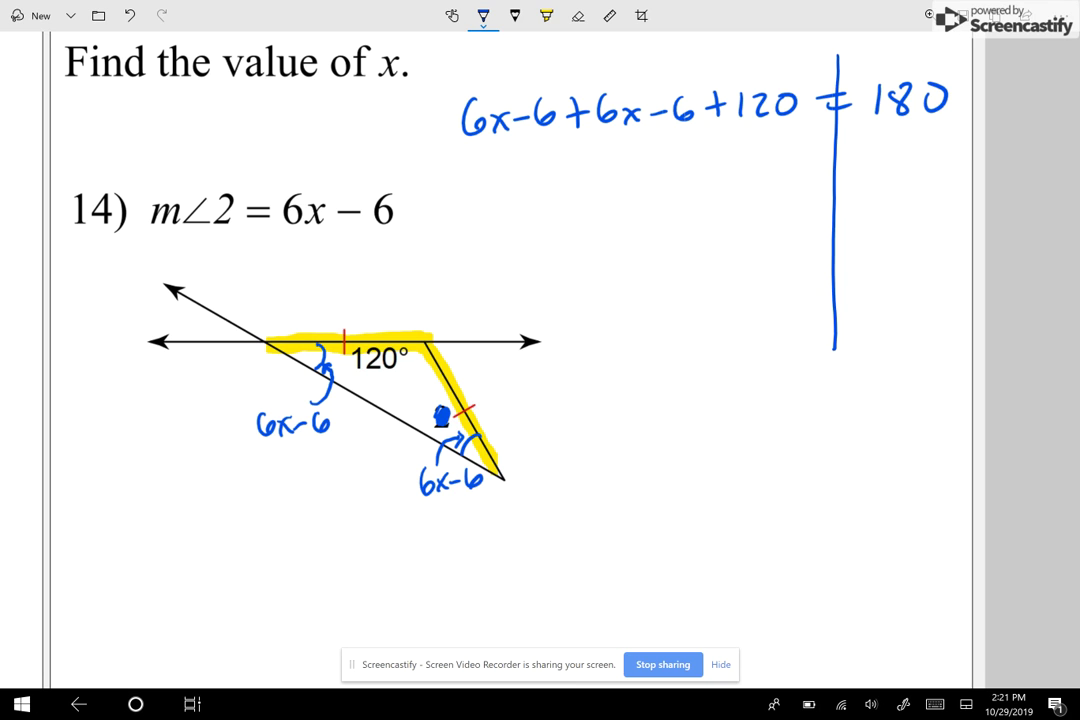
drag(455, 146, 640, 131)
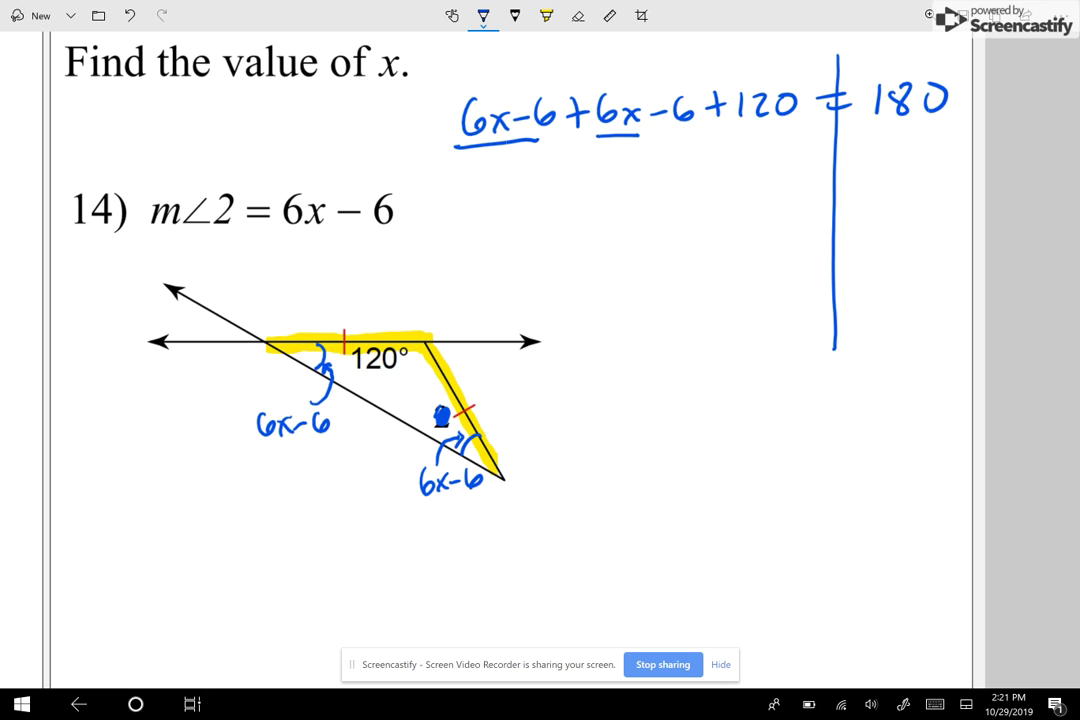
mouse_move(518, 200)
mouse_down()
mouse_move(518, 235)
mouse_move(538, 214)
mouse_move(545, 234)
mouse_up()
drag(548, 210, 579, 232)
drag(579, 208, 550, 233)
Highlight the constant terms -6, -6 and +120 in yellow, then return to blue ink
click(546, 15)
drag(540, 90, 545, 114)
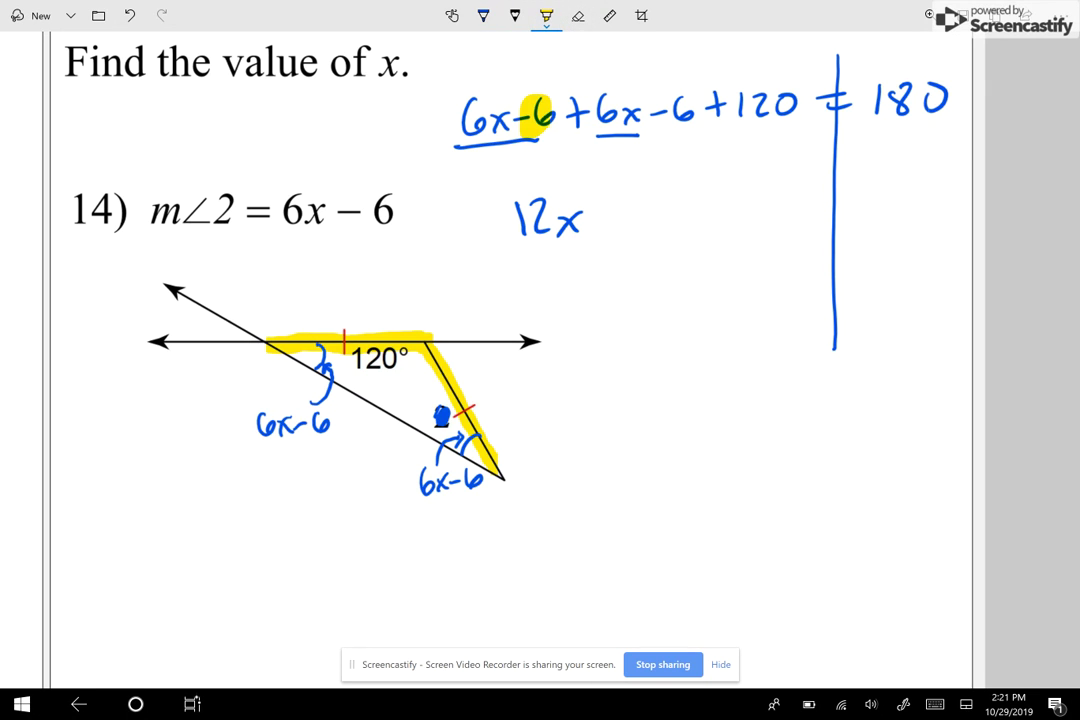
mouse_move(686, 97)
mouse_down()
mouse_move(687, 110)
mouse_move(655, 112)
mouse_move(785, 102)
mouse_move(722, 82)
mouse_up()
click(483, 15)
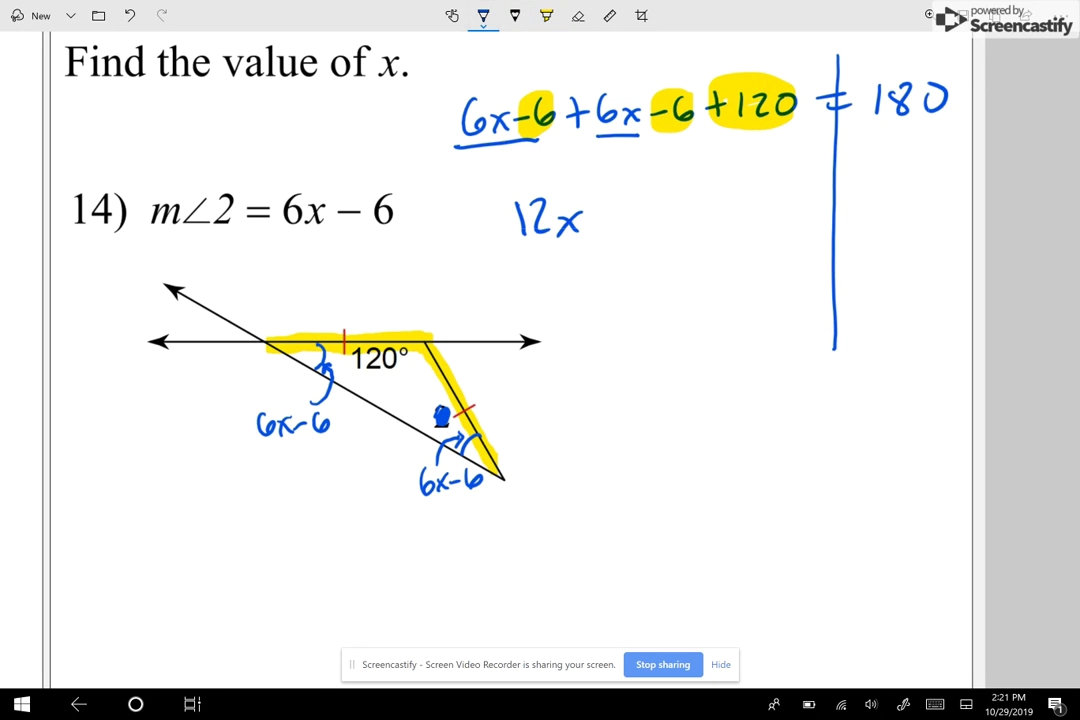
Write + 108 = 180 to complete the simplified equation 12x + 108 = 180
drag(627, 192, 627, 228)
mouse_move(611, 208)
mouse_down()
mouse_move(671, 199)
mouse_move(670, 232)
mouse_up()
mouse_move(698, 190)
mouse_down()
mouse_move(733, 215)
mouse_move(741, 192)
mouse_move(825, 189)
mouse_up()
drag(794, 206, 824, 204)
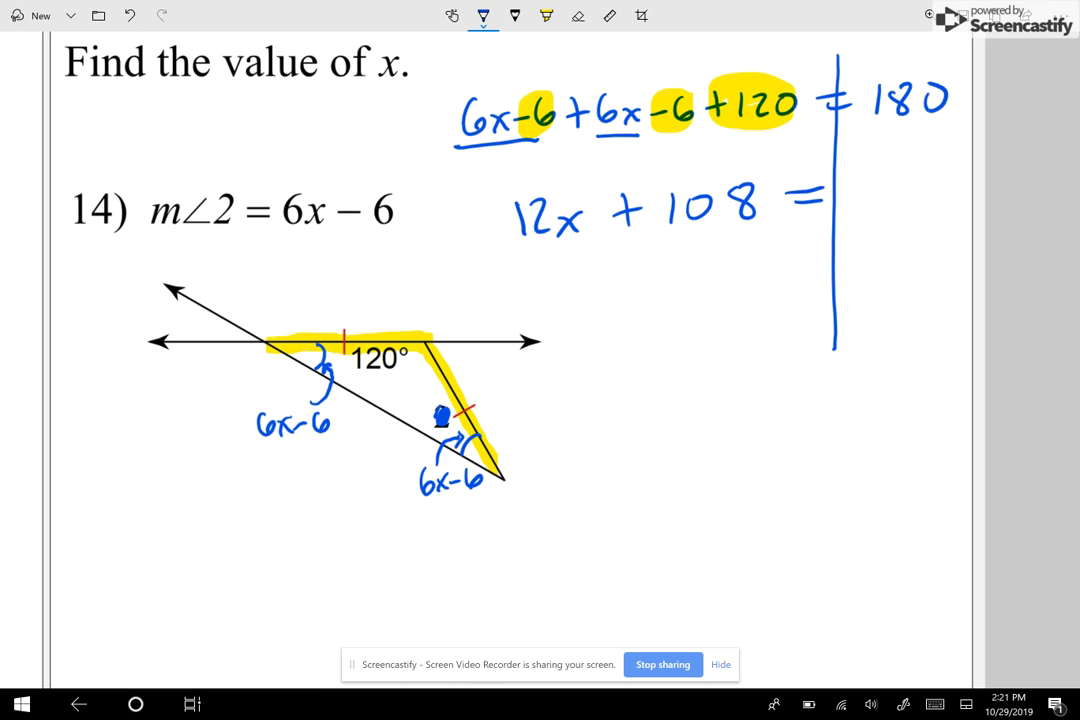
drag(860, 167, 857, 205)
drag(898, 170, 927, 170)
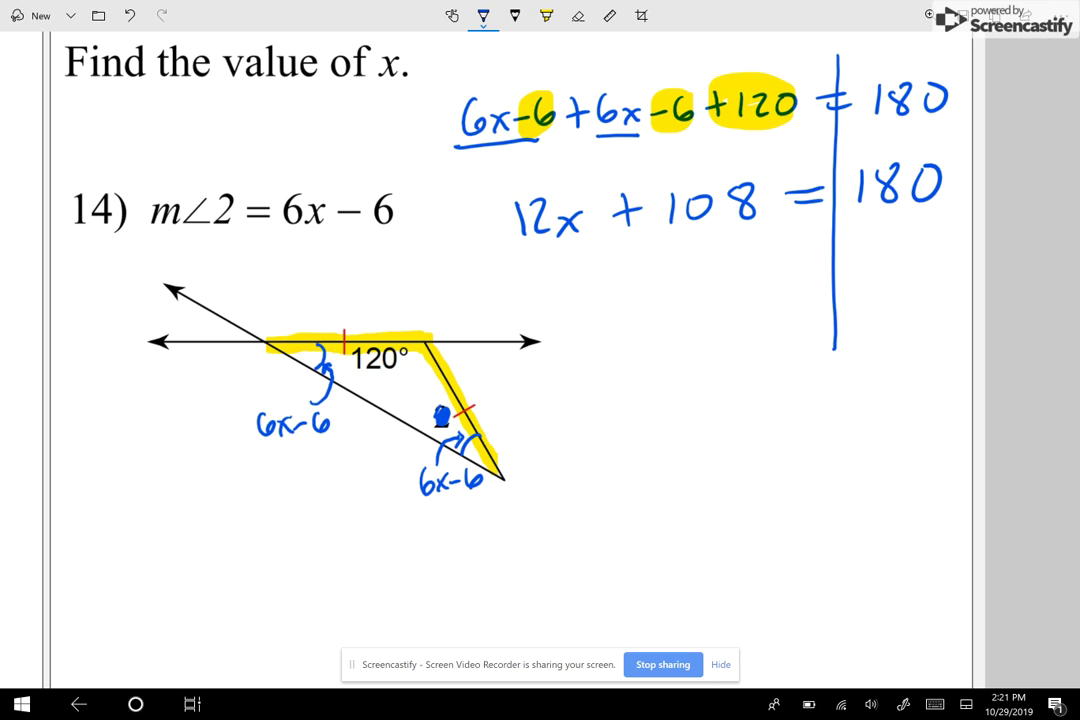
Subtract 108 from both sides to get 12x = 72
drag(620, 243, 762, 180)
drag(838, 238, 858, 236)
mouse_move(866, 226)
mouse_down()
mouse_move(866, 246)
mouse_move(891, 228)
mouse_up()
mouse_move(918, 226)
mouse_down()
mouse_move(932, 240)
mouse_move(923, 236)
mouse_up()
mouse_move(700, 312)
mouse_down()
mouse_move(699, 350)
mouse_move(740, 348)
mouse_up()
mouse_move(755, 322)
mouse_down()
mouse_move(786, 348)
mouse_move(757, 348)
mouse_up()
mouse_move(803, 327)
mouse_down()
mouse_move(825, 325)
mouse_move(828, 340)
mouse_up()
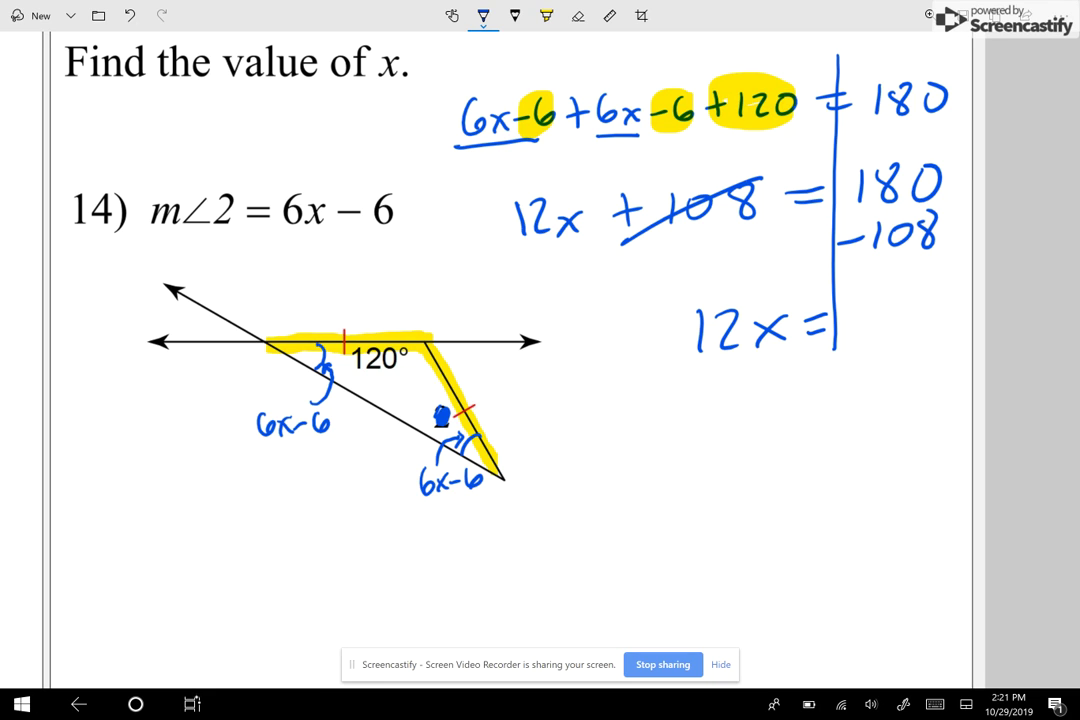
mouse_move(864, 298)
mouse_down()
mouse_move(873, 325)
mouse_move(942, 322)
mouse_up()
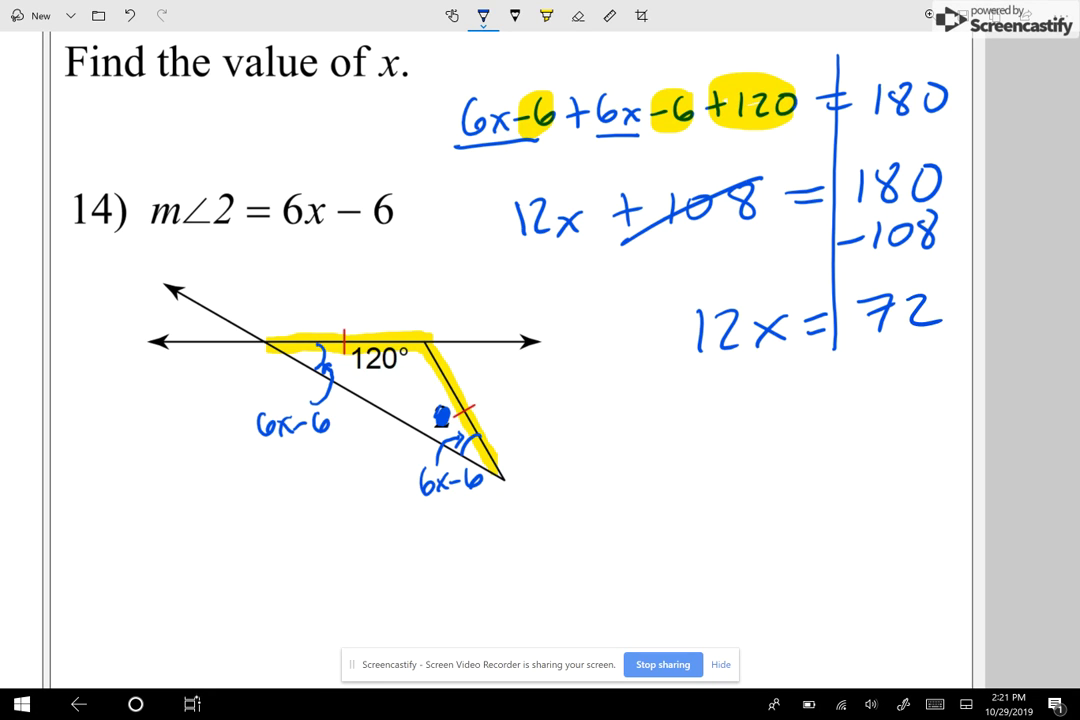
Divide both sides by 12, cancel the 12s and box the answer x = 6
mouse_move(695, 370)
mouse_down()
mouse_move(780, 354)
mouse_move(724, 405)
mouse_up()
drag(738, 386, 768, 403)
mouse_move(862, 352)
mouse_down()
mouse_move(937, 344)
mouse_move(880, 379)
mouse_up()
drag(891, 362, 920, 377)
drag(700, 301, 766, 401)
drag(770, 459, 797, 490)
mouse_move(798, 458)
mouse_down()
mouse_move(768, 492)
mouse_move(836, 466)
mouse_up()
drag(812, 482, 866, 470)
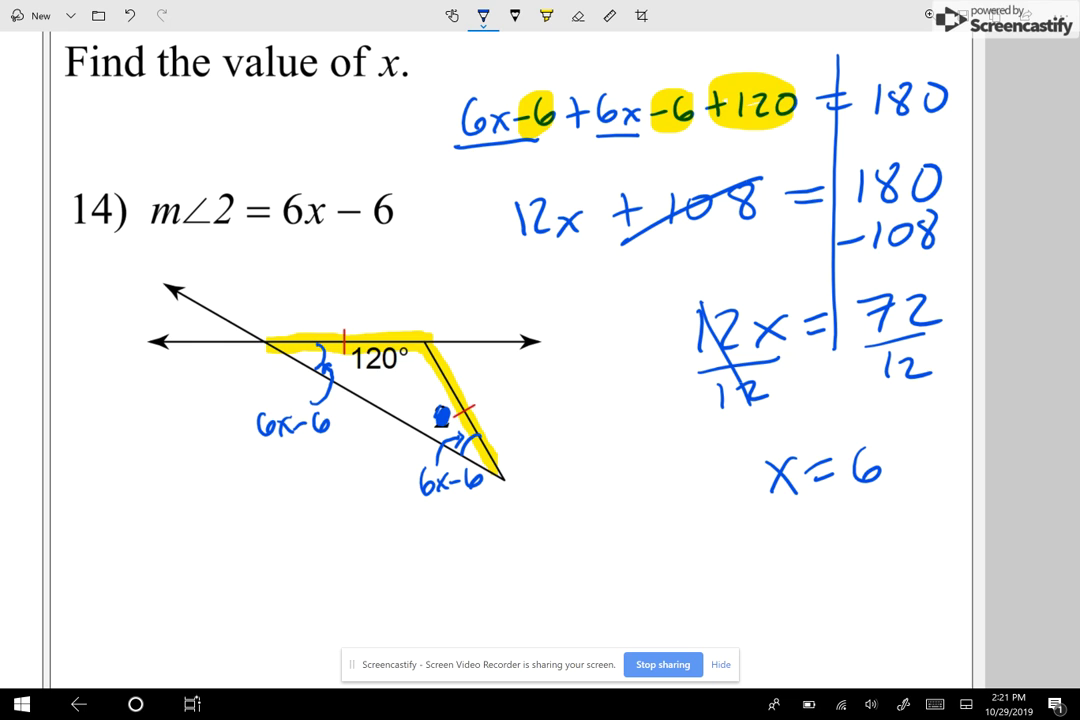
mouse_move(718, 457)
mouse_down()
mouse_move(906, 430)
mouse_move(912, 452)
mouse_up()
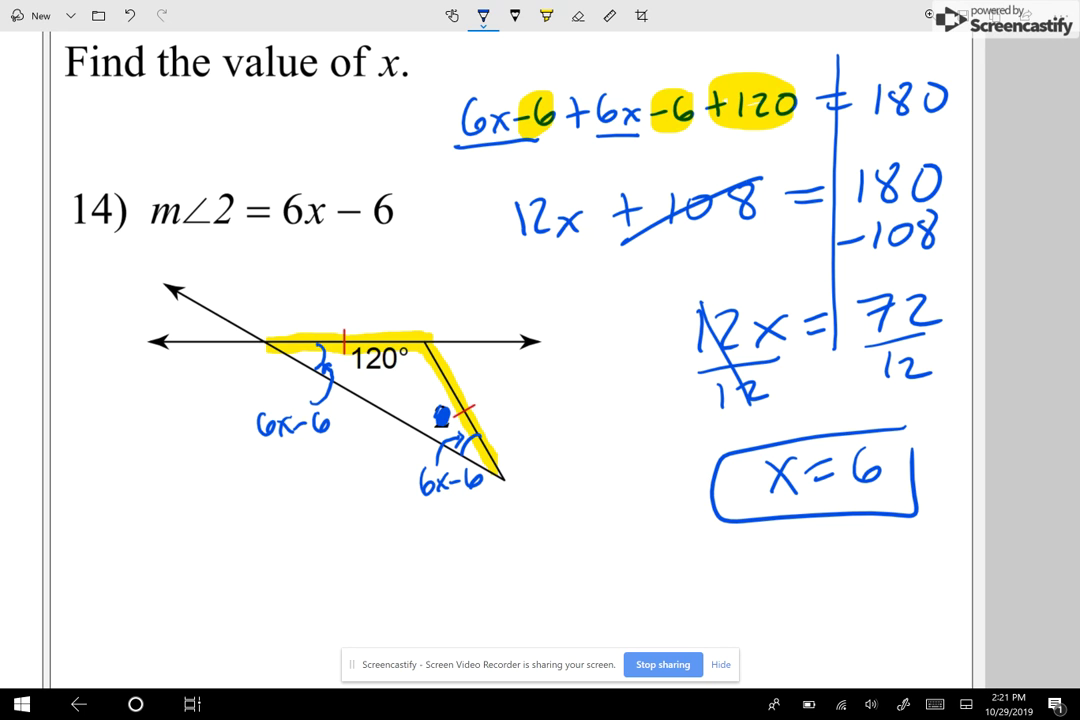
scroll(500, 300, down, 8)
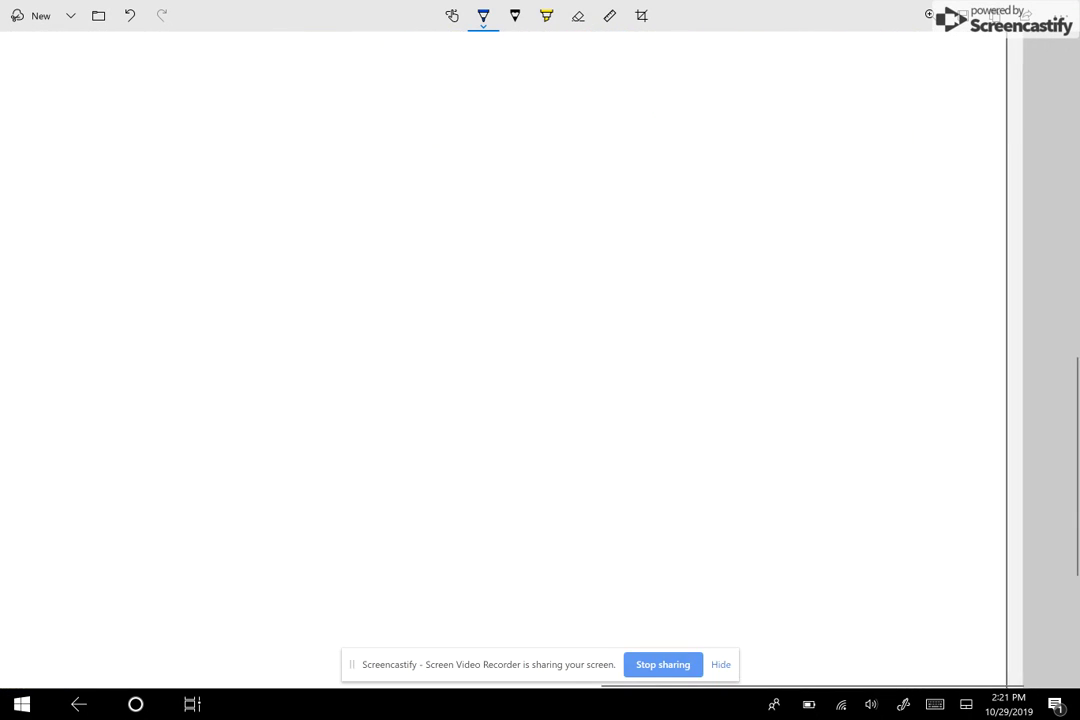
Draw a triangle with three equal-side tick marks and label its angles 6x and 60
mouse_move(453, 130)
mouse_down()
mouse_move(327, 364)
mouse_move(485, 272)
mouse_move(499, 362)
mouse_up()
drag(325, 364, 499, 361)
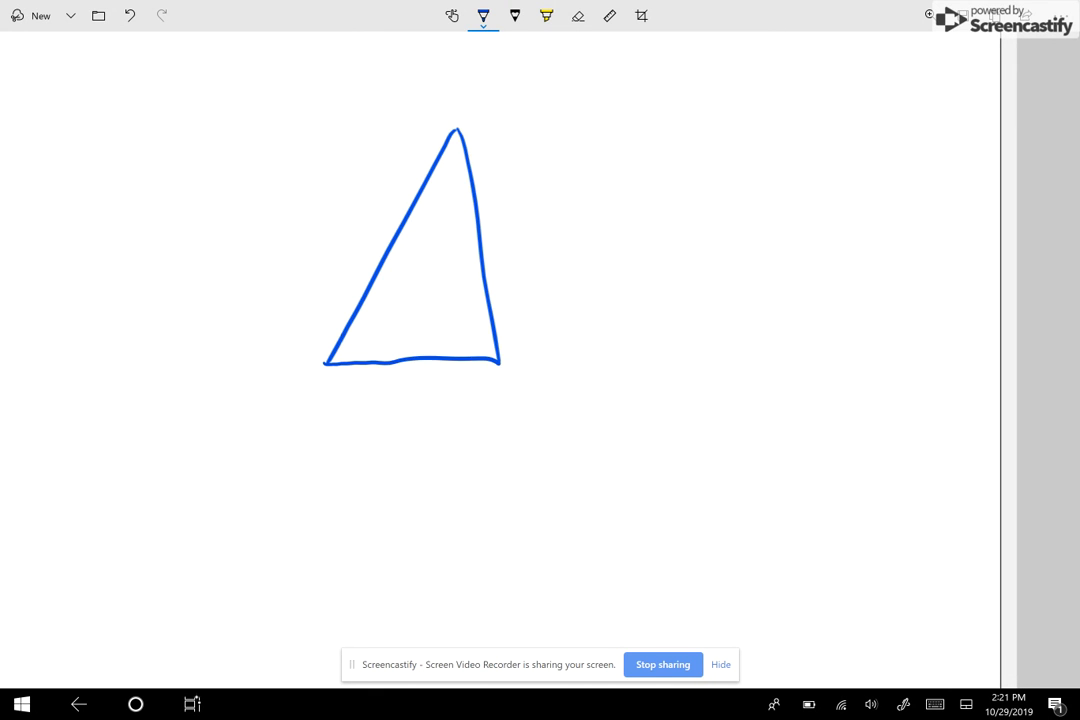
drag(370, 232, 399, 254)
drag(464, 259, 501, 244)
drag(427, 343, 423, 377)
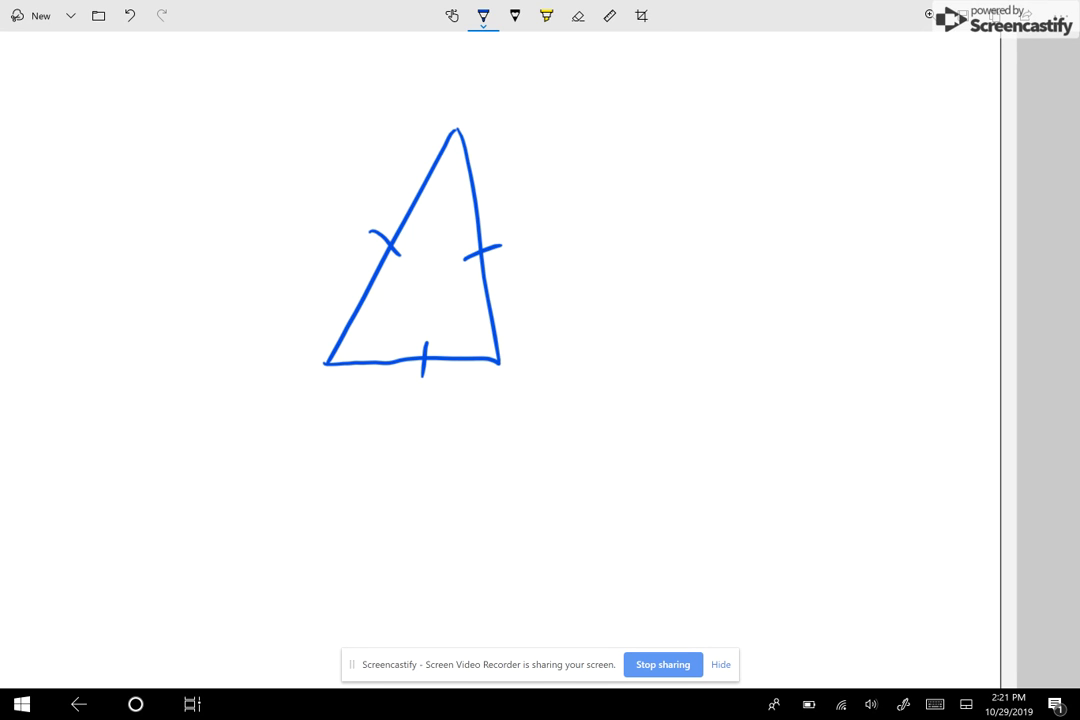
mouse_move(358, 330)
mouse_down()
mouse_move(352, 352)
mouse_move(379, 344)
mouse_move(366, 346)
mouse_up()
mouse_move(463, 323)
mouse_down()
mouse_move(456, 342)
mouse_move(489, 323)
mouse_move(479, 322)
mouse_up()
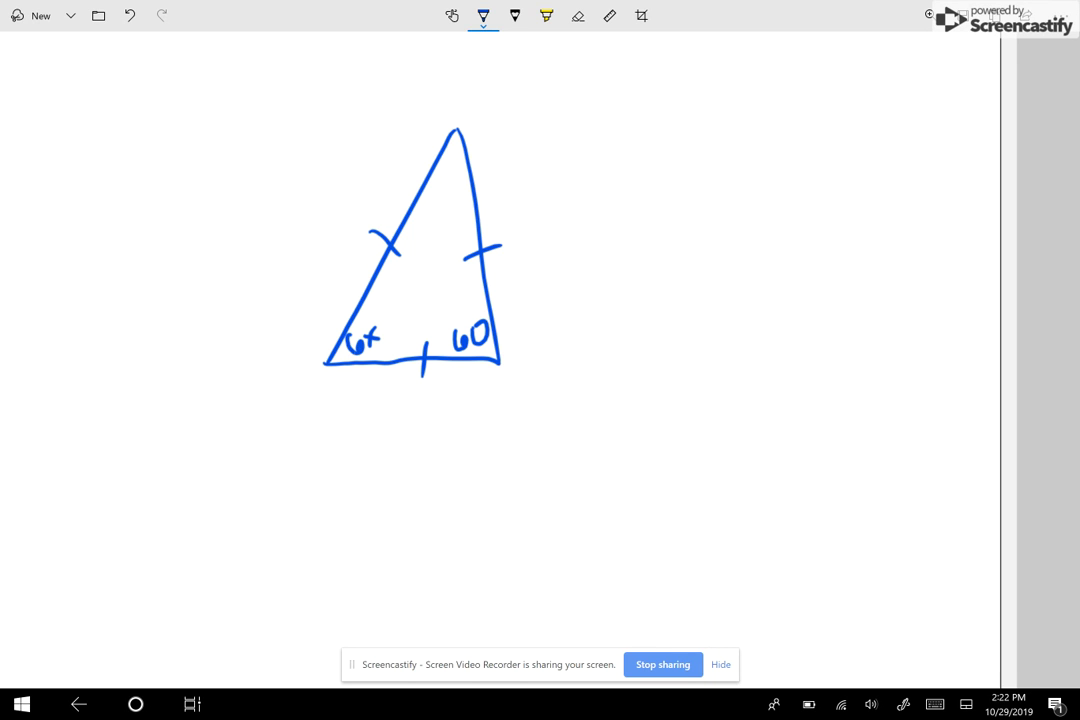
Write the equation 6x = 60 and divide both sides by 6
mouse_move(703, 180)
mouse_down()
mouse_move(676, 206)
mouse_move(748, 212)
mouse_up()
drag(745, 188, 720, 218)
drag(775, 196, 803, 198)
drag(845, 175, 826, 198)
drag(880, 175, 878, 172)
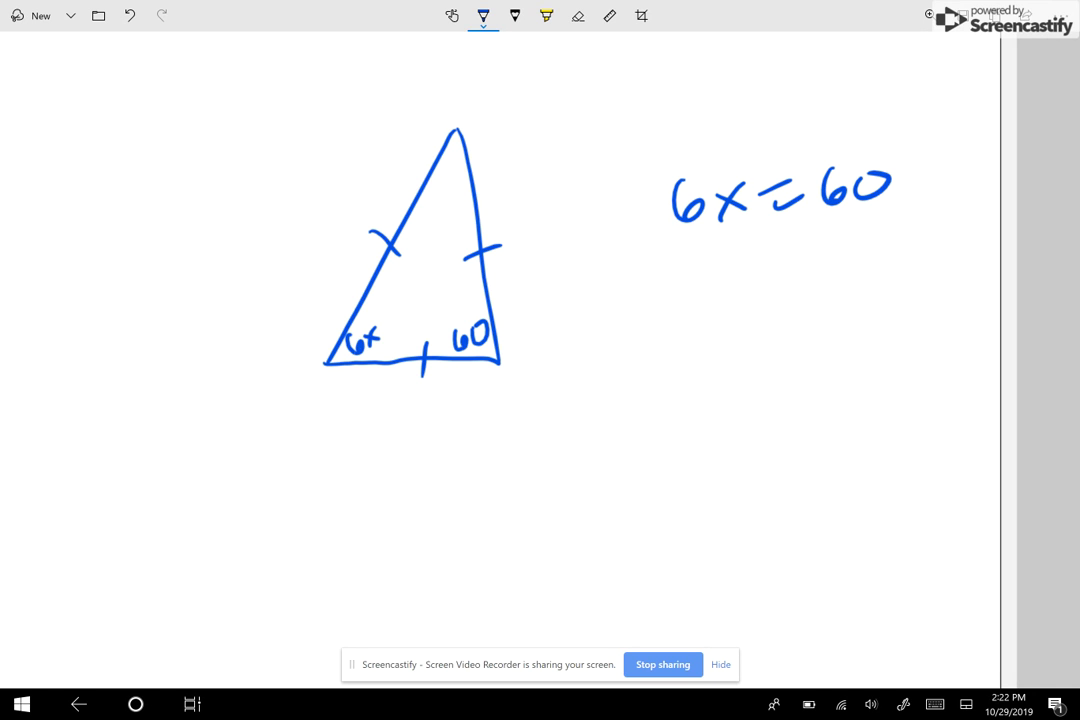
mouse_move(678, 243)
mouse_down()
mouse_move(746, 228)
mouse_move(730, 262)
mouse_up()
mouse_move(831, 231)
mouse_down()
mouse_move(895, 213)
mouse_move(885, 240)
mouse_up()
Write and box the answer x = 10, then pick the yellow highlighter
mouse_move(735, 342)
mouse_down()
mouse_move(765, 368)
mouse_move(738, 385)
mouse_up()
drag(775, 352, 795, 347)
drag(778, 365, 830, 355)
drag(850, 330, 880, 370)
drag(877, 315, 875, 377)
click(546, 15)
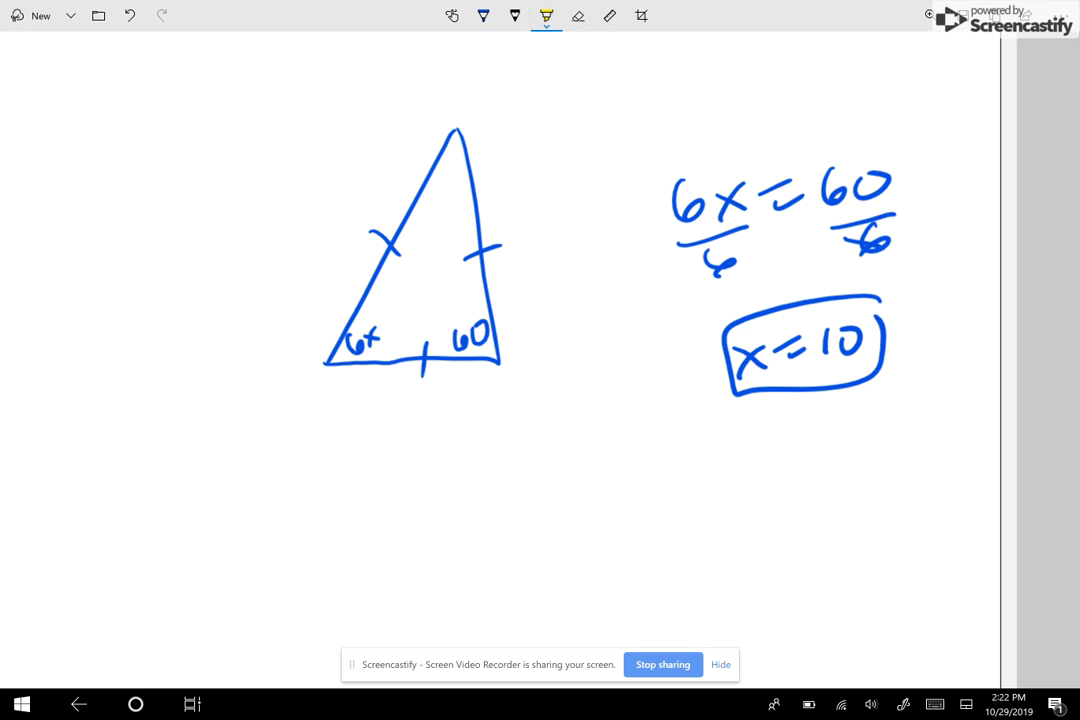